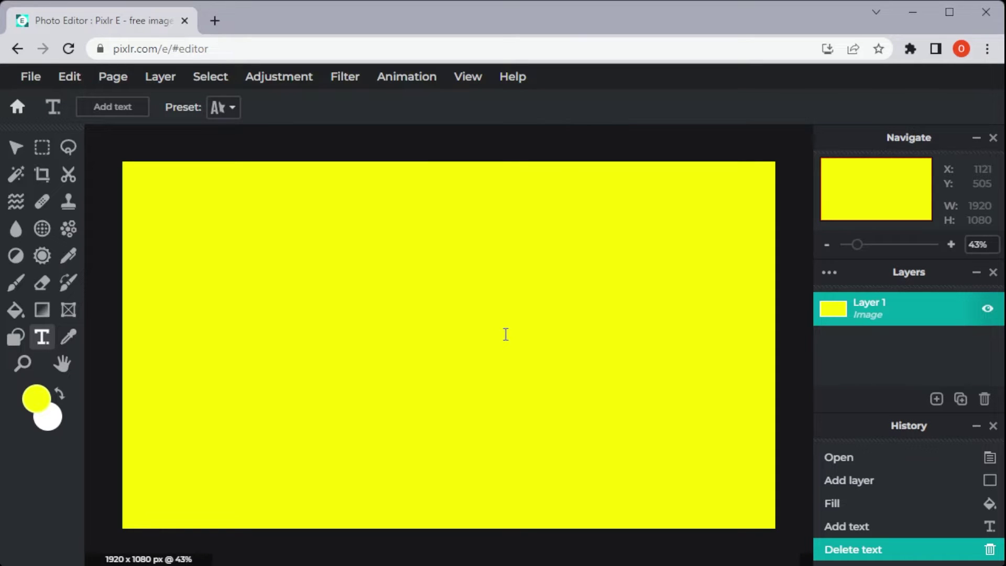
# Add a text layer and replace its placeholder with 'The quick brown fox jumps over the lazy dog'
pyautogui.click(936, 398)
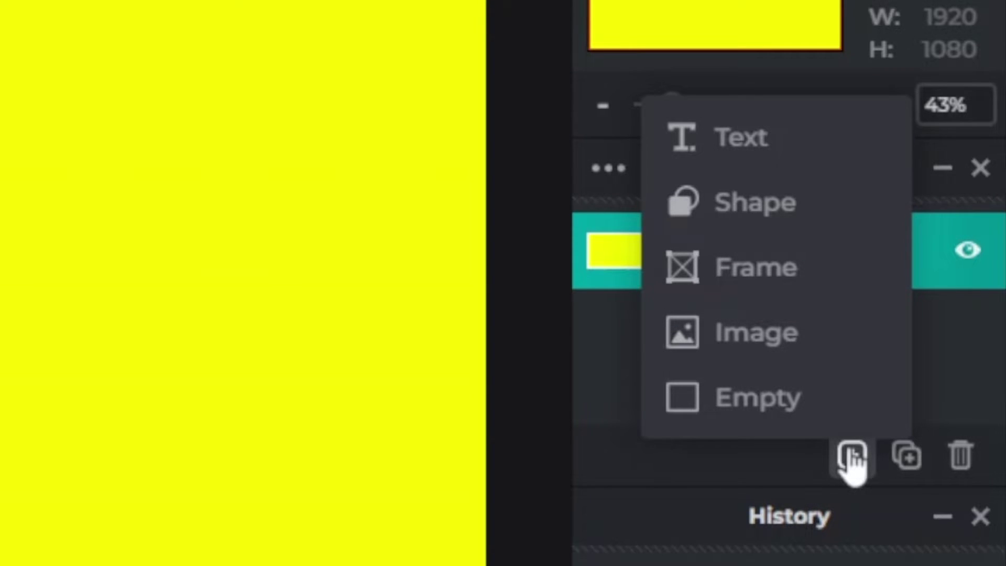
pyautogui.click(767, 143)
pyautogui.click(480, 317)
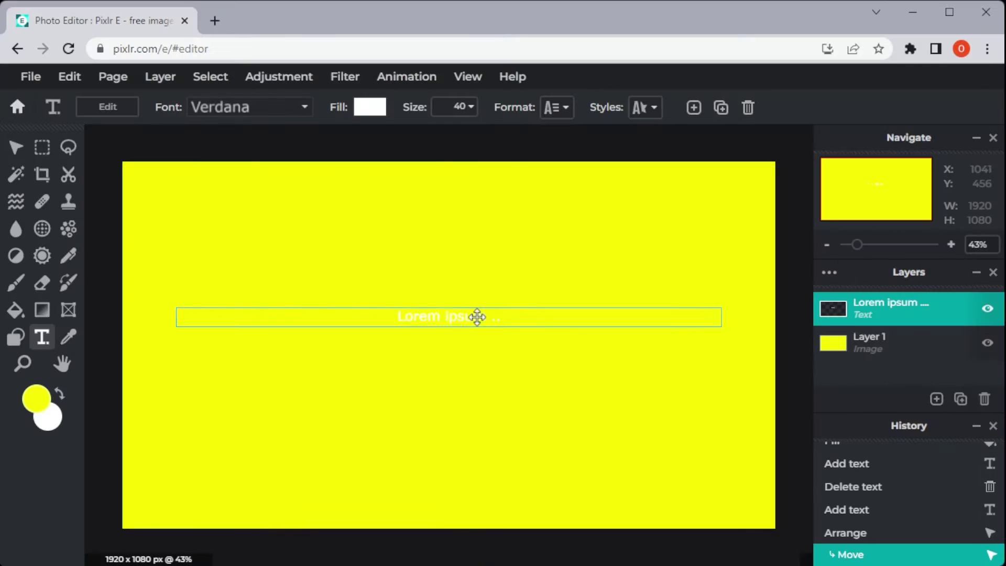
pyautogui.doubleClick(474, 320)
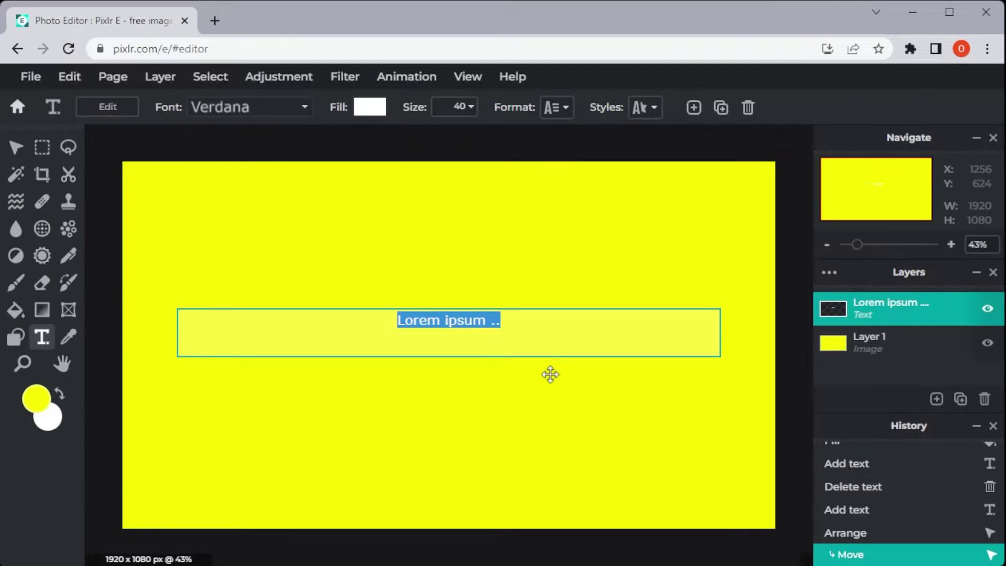
pyautogui.write('The quick brown fox jumps over the lazy dog')
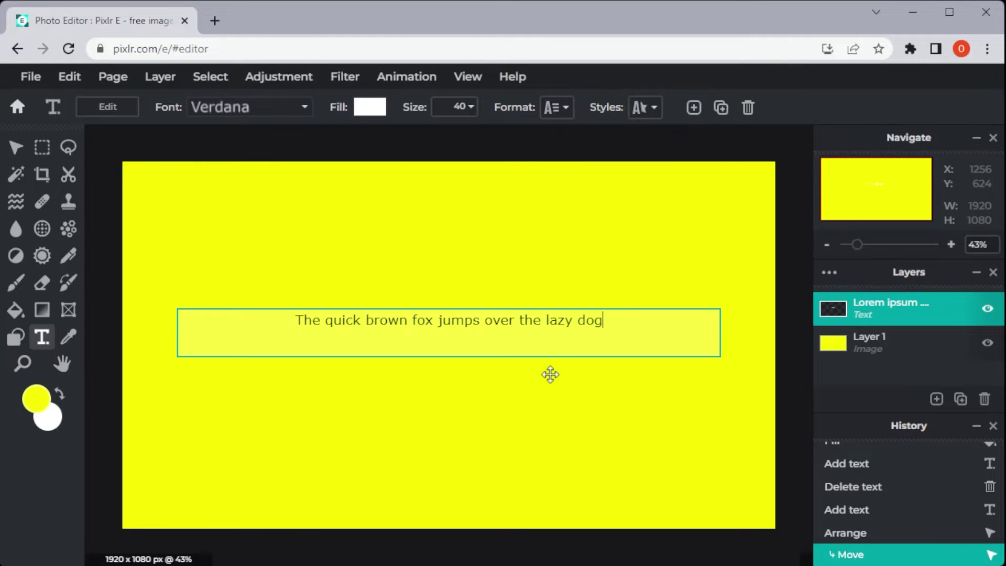
pyautogui.press('Escape')
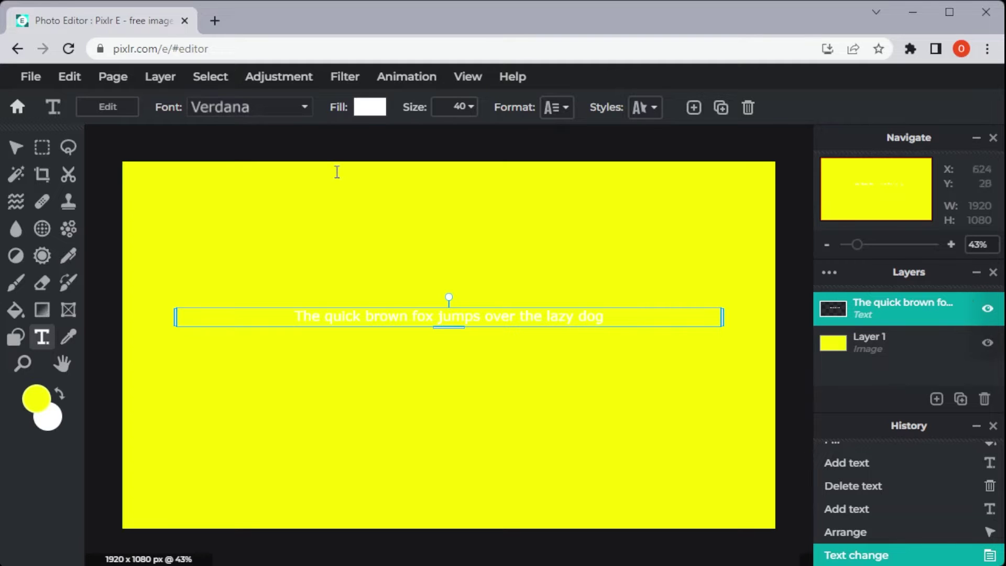
# Set the text font to Arial and move the text box up near the canvas top
pyautogui.click(301, 116)
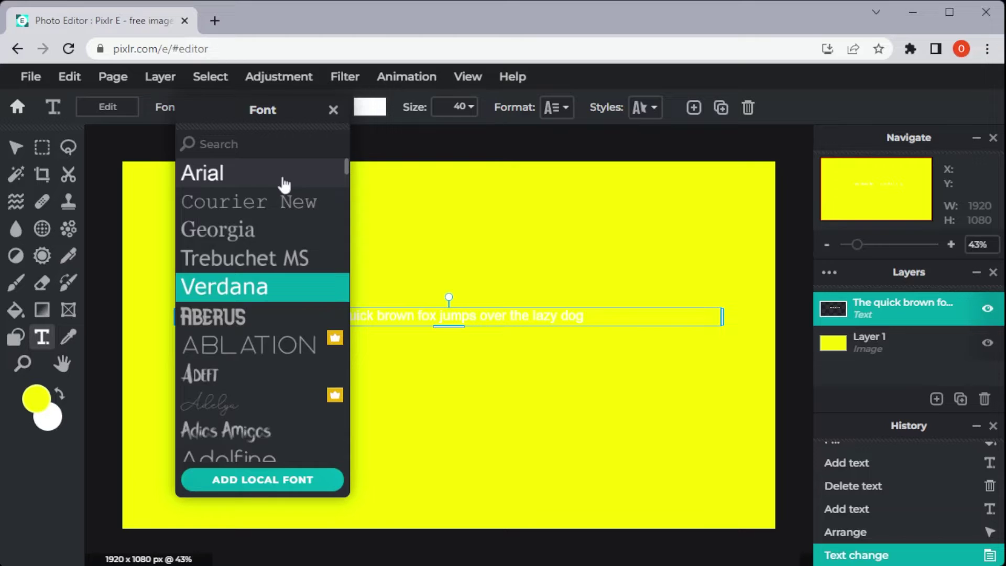
pyautogui.click(283, 177)
pyautogui.click(279, 103)
pyautogui.click(263, 171)
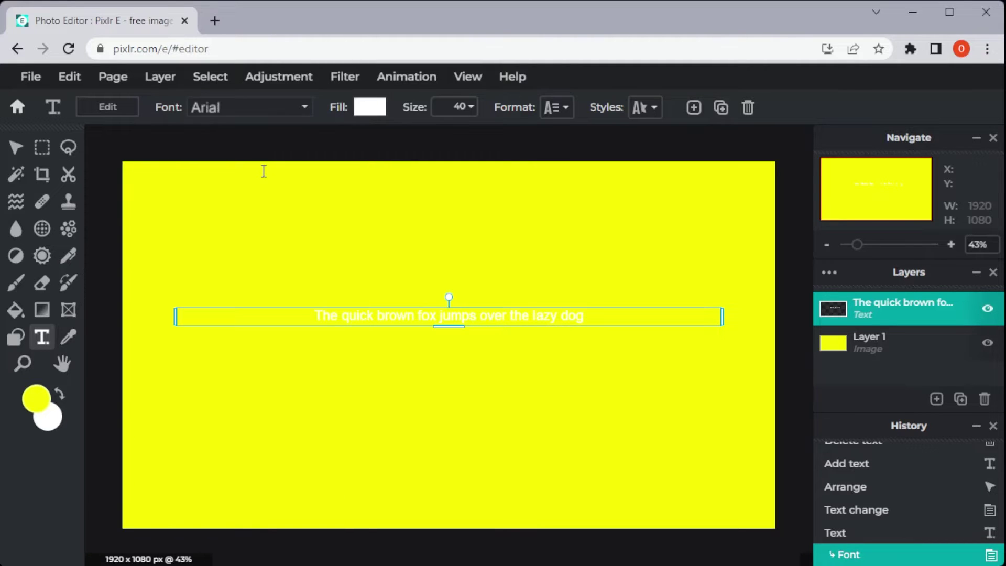
pyautogui.moveTo(461, 314); pyautogui.dragTo(456, 218)
# Paste copies of the fox sentence on new lines to fill five lines
pyautogui.doubleClick(491, 221)
pyautogui.hotkey('ctrl', 'c')
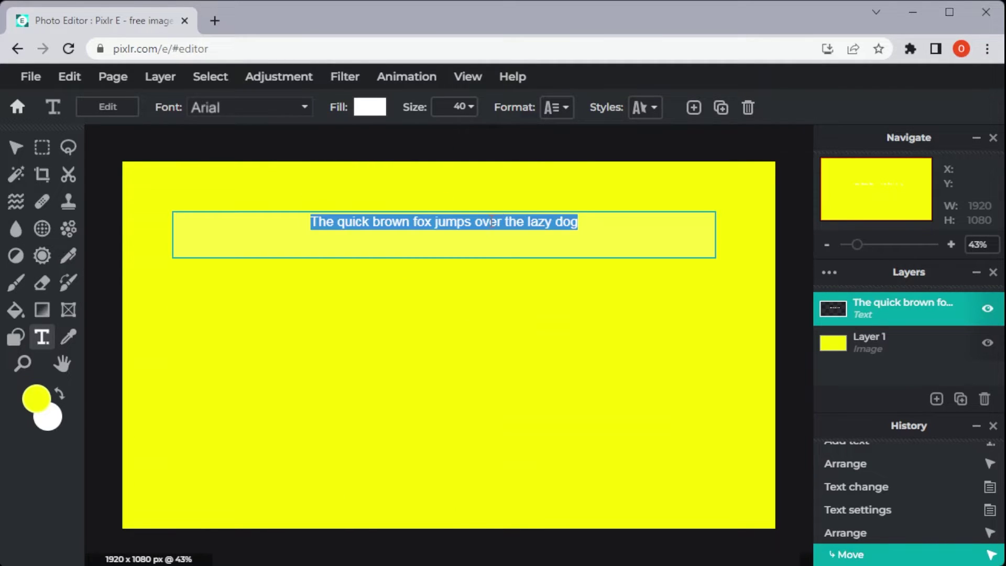
pyautogui.click(580, 222)
pyautogui.press('Return')
pyautogui.hotkey('ctrl', 'v')
pyautogui.press('Return')
pyautogui.hotkey('ctrl', 'v')
pyautogui.press('Return')
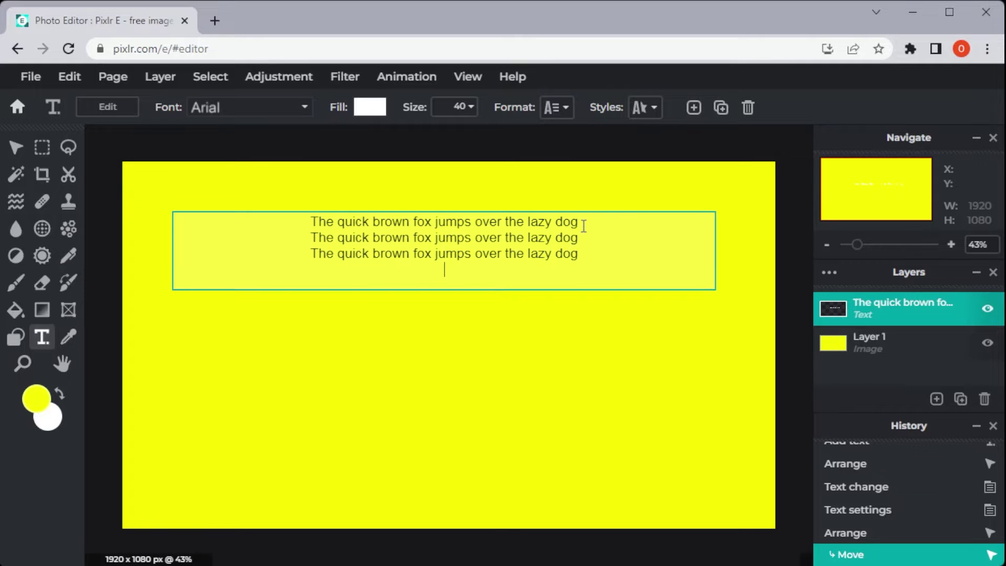
pyautogui.write('The quick brown fox jumps over the lazy dog The quick brown fox jumps over the lazy dog')
pyautogui.press('Return')
pyautogui.hotkey('ctrl', 'v')
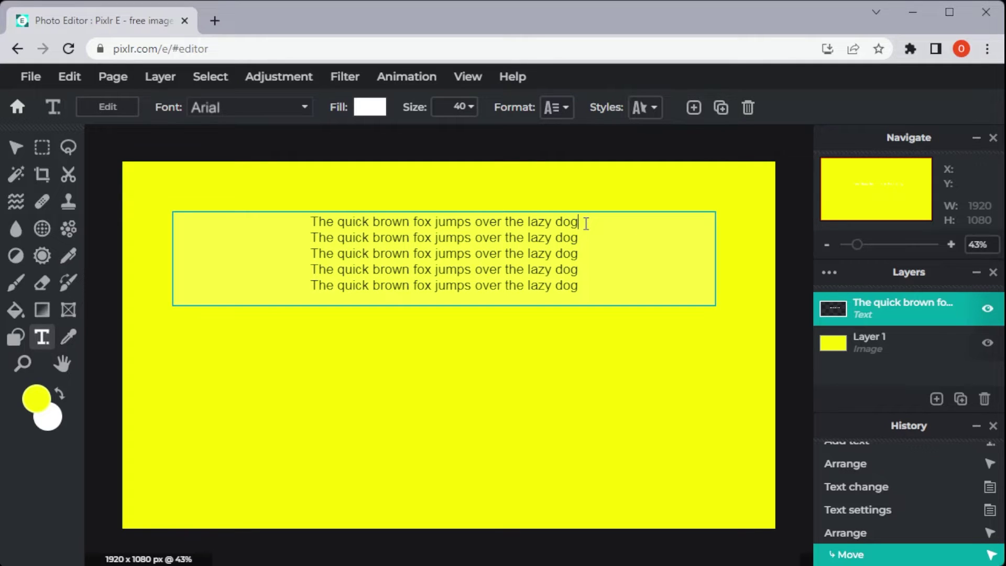
# Commit the five lines, make the text fill black, try a reddish colour, then revert to black
pyautogui.click(589, 382)
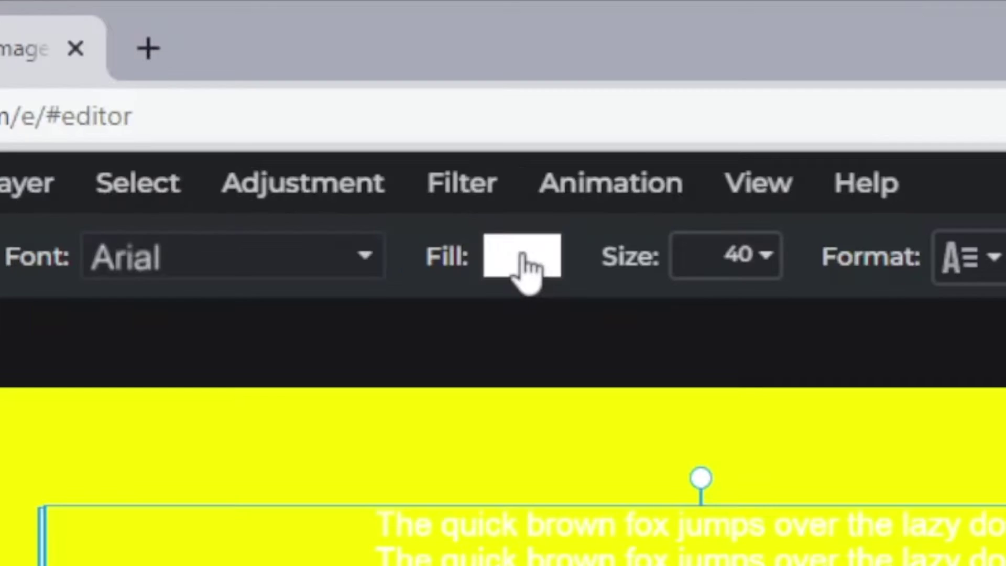
pyautogui.click(523, 267)
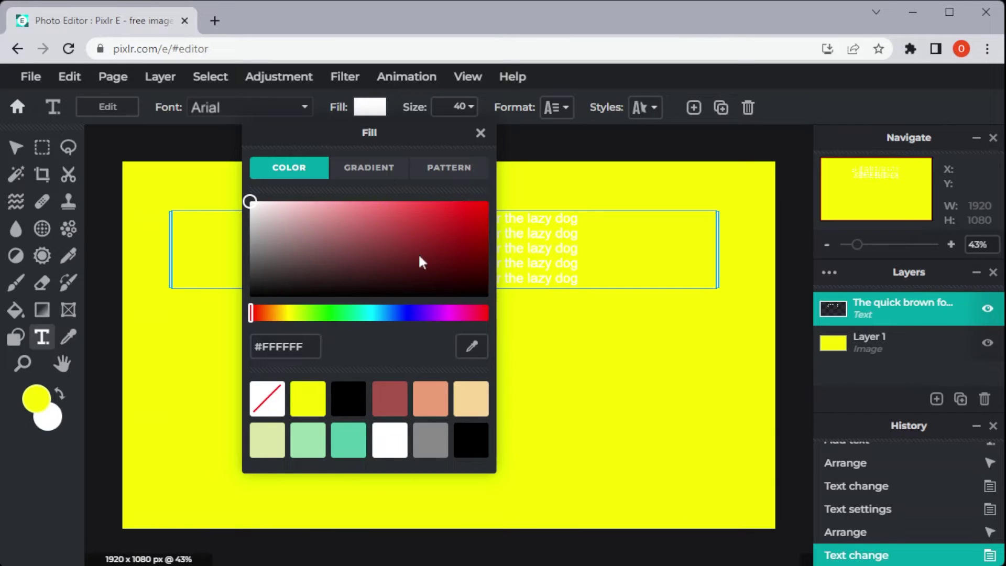
pyautogui.moveTo(342, 225); pyautogui.dragTo(226, 317)
pyautogui.click(232, 315)
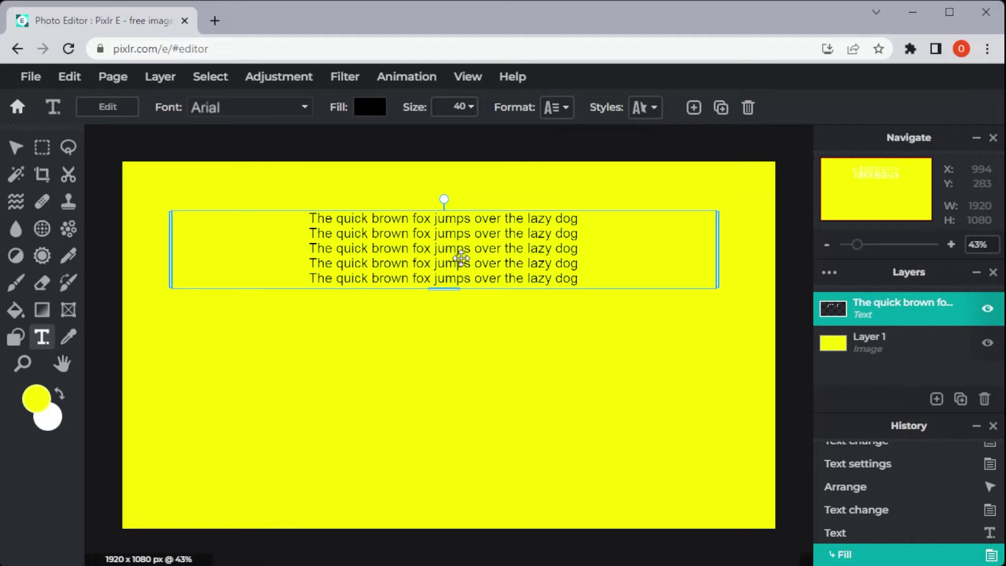
pyautogui.click(371, 110)
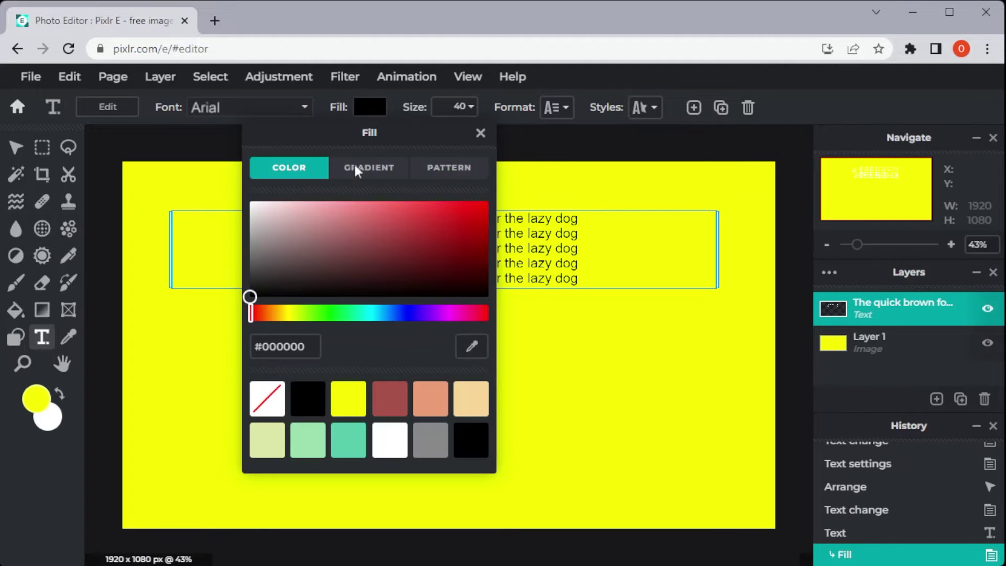
pyautogui.moveTo(317, 238); pyautogui.dragTo(358, 240)
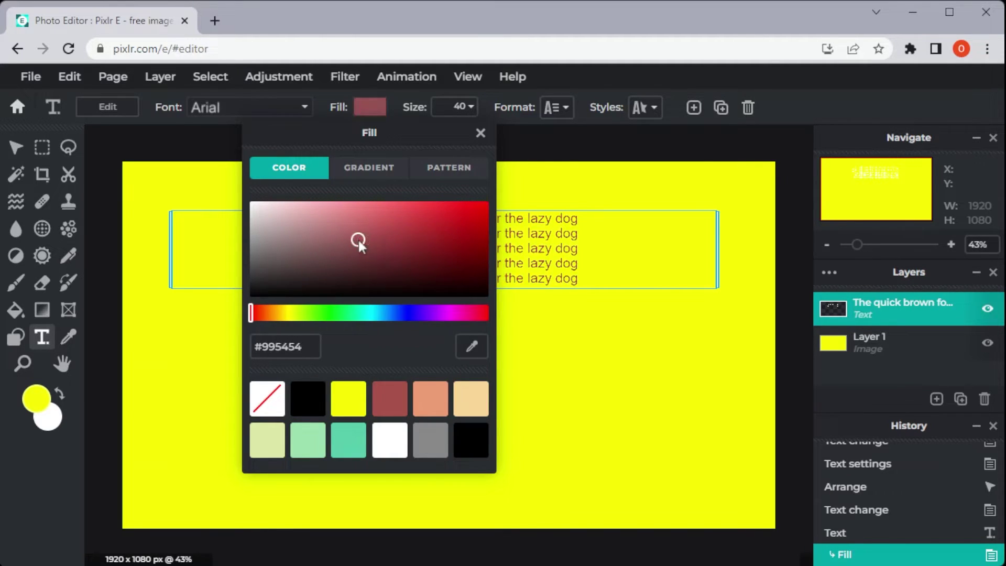
pyautogui.click(308, 399)
# Try the canvas yellow on the text fill via eyedropper and recent swatch, then edit the hex code
pyautogui.click(371, 107)
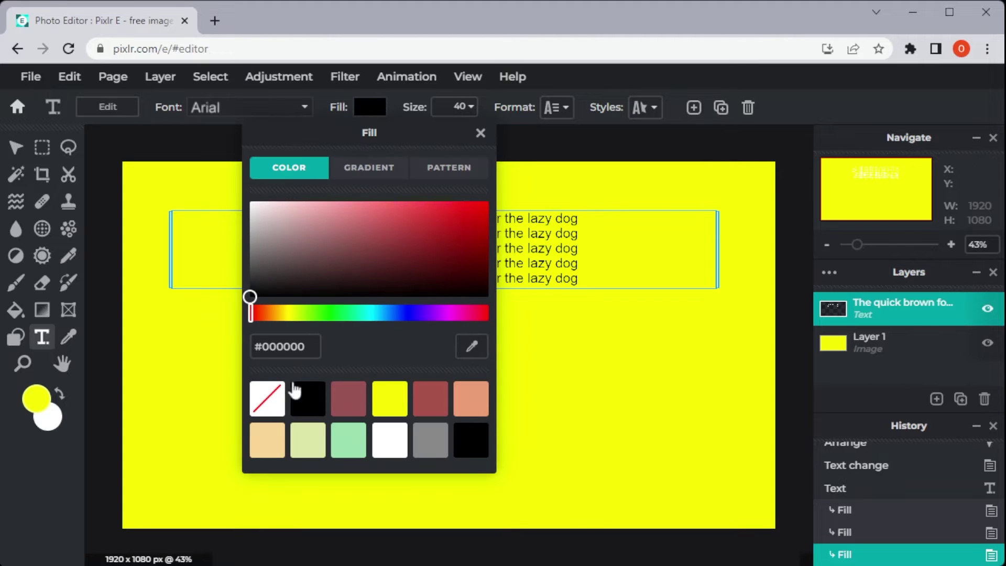
pyautogui.moveTo(310, 347); pyautogui.dragTo(265, 352)
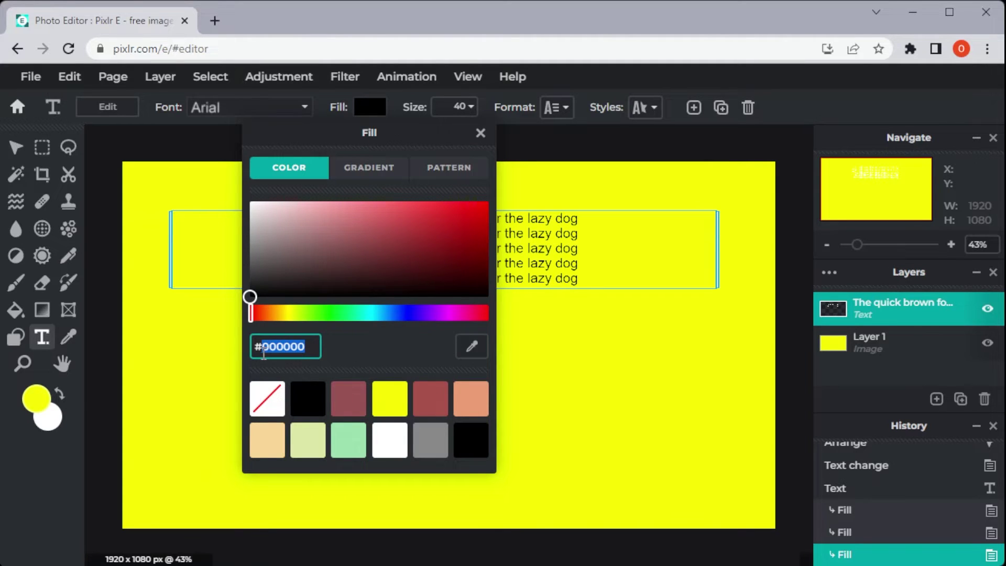
pyautogui.click(472, 346)
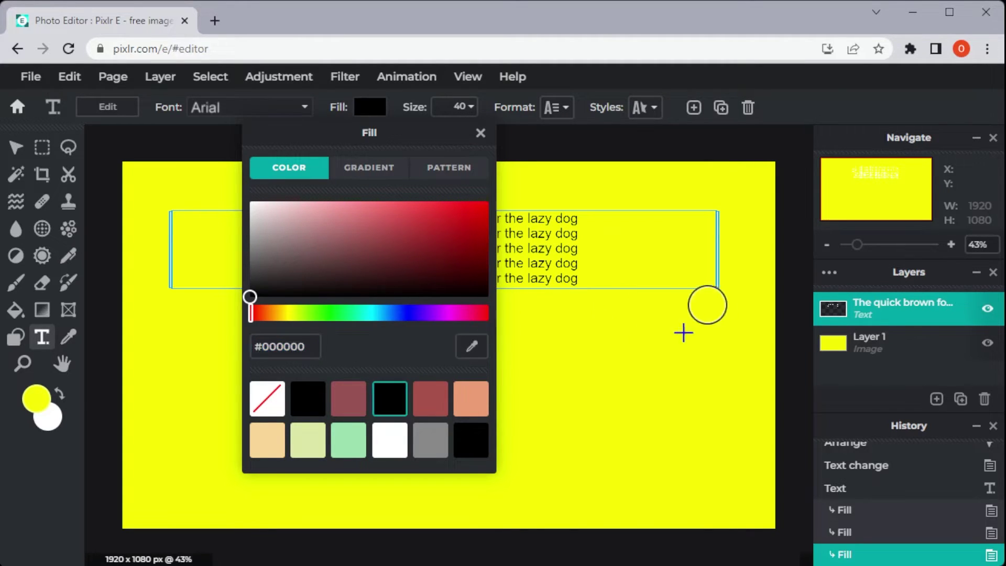
pyautogui.click(500, 323)
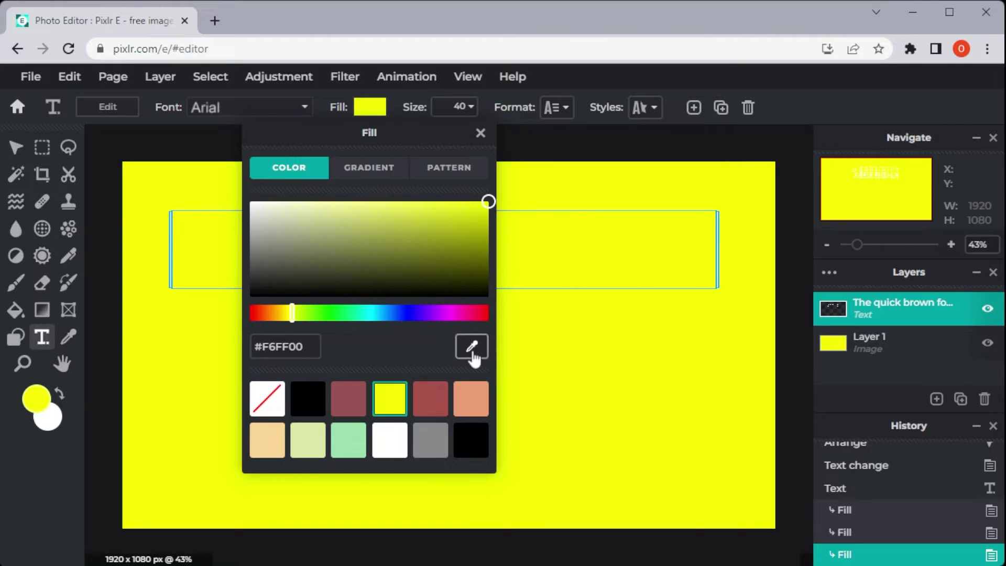
pyautogui.moveTo(314, 346); pyautogui.dragTo(259, 347)
pyautogui.write('000000')
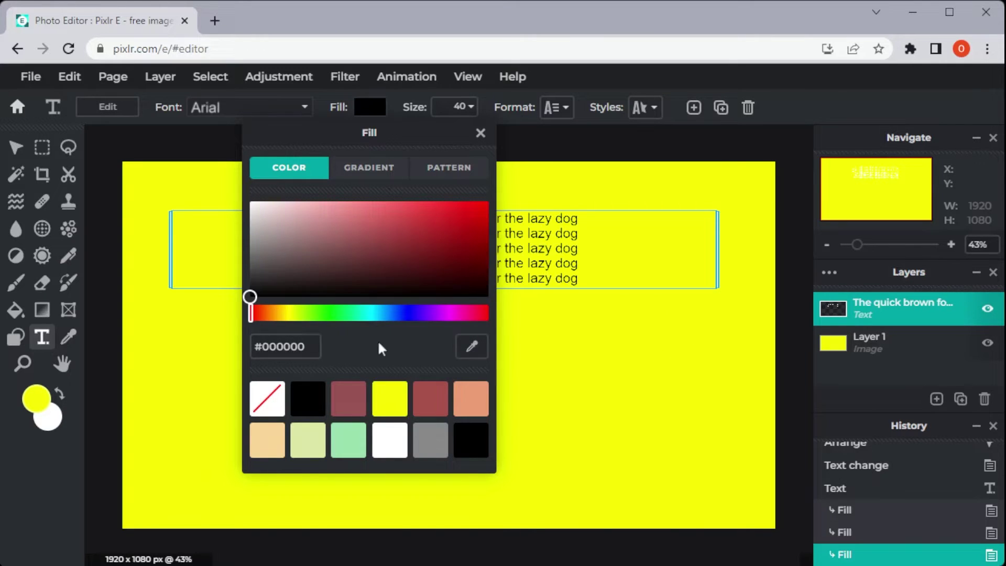
pyautogui.click(390, 399)
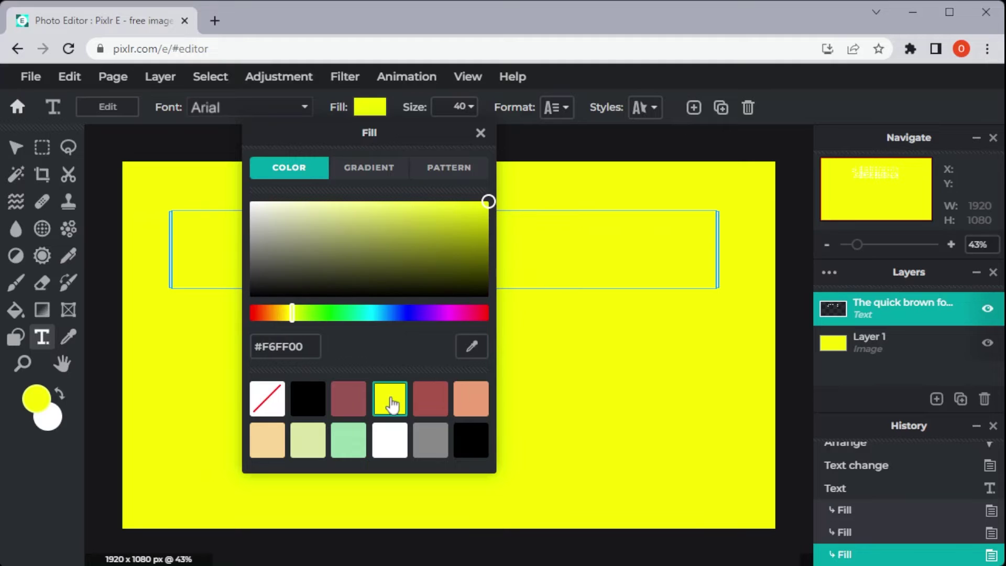
pyautogui.moveTo(306, 346); pyautogui.dragTo(260, 347)
pyautogui.write('000000')
pyautogui.click(376, 169)
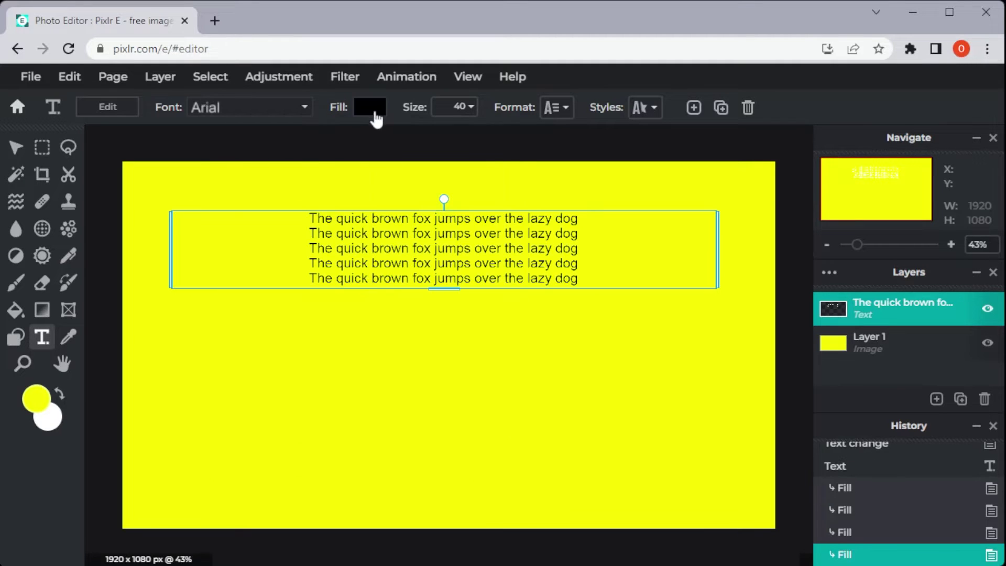
pyautogui.click(369, 107)
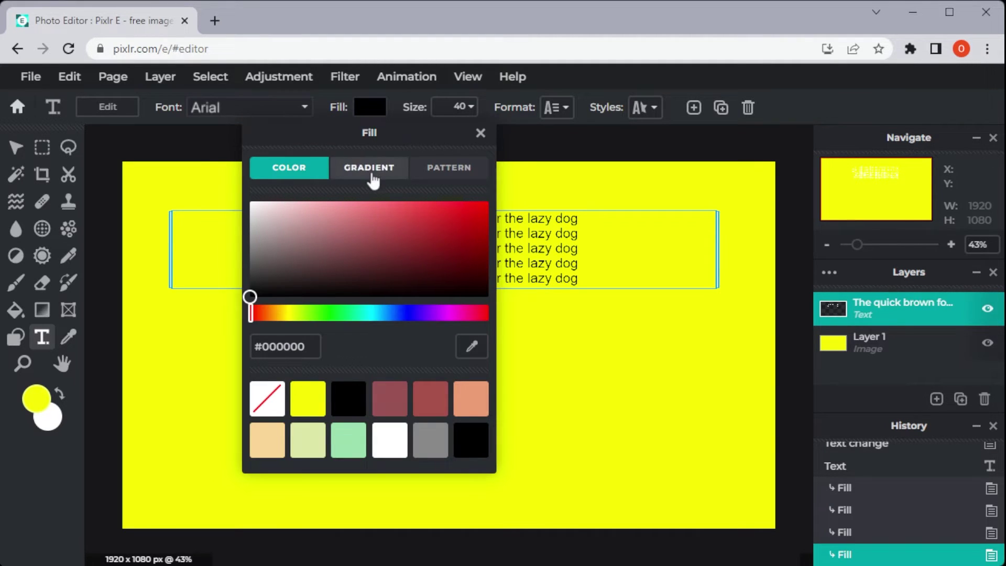
# Apply the black gradient preset to the text, make its left stop white, and widen it
pyautogui.click(383, 171)
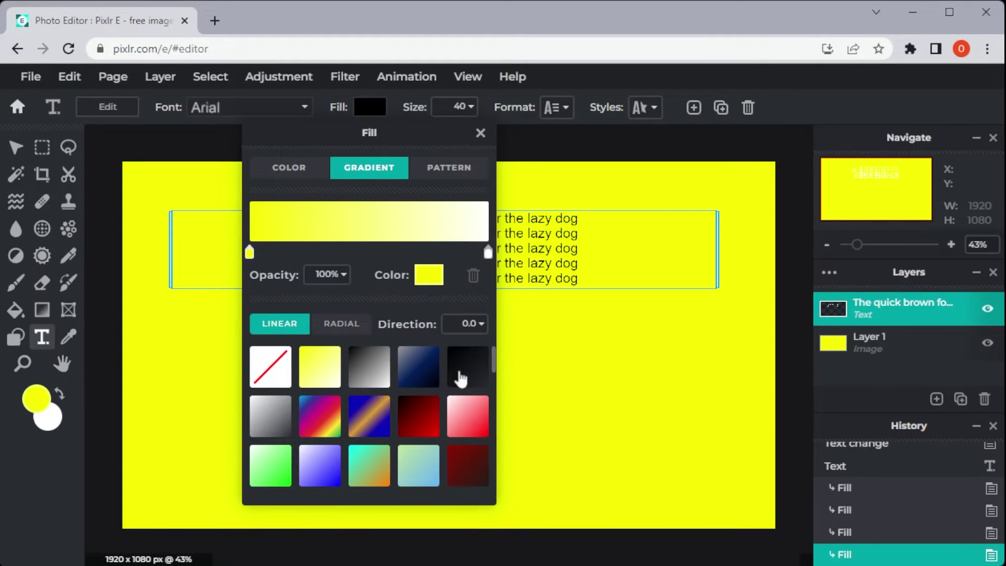
pyautogui.click(465, 379)
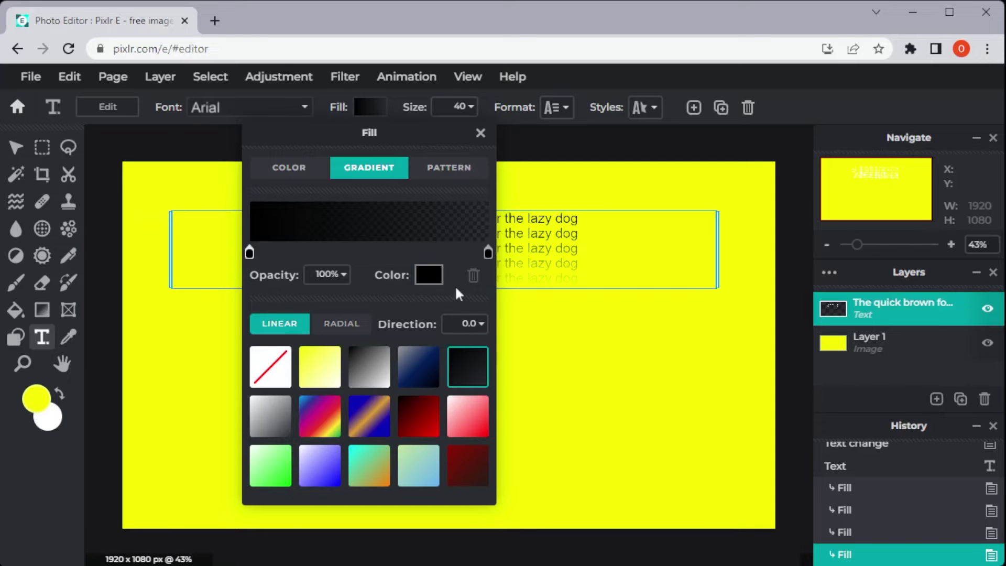
pyautogui.click(438, 267)
pyautogui.click(404, 269)
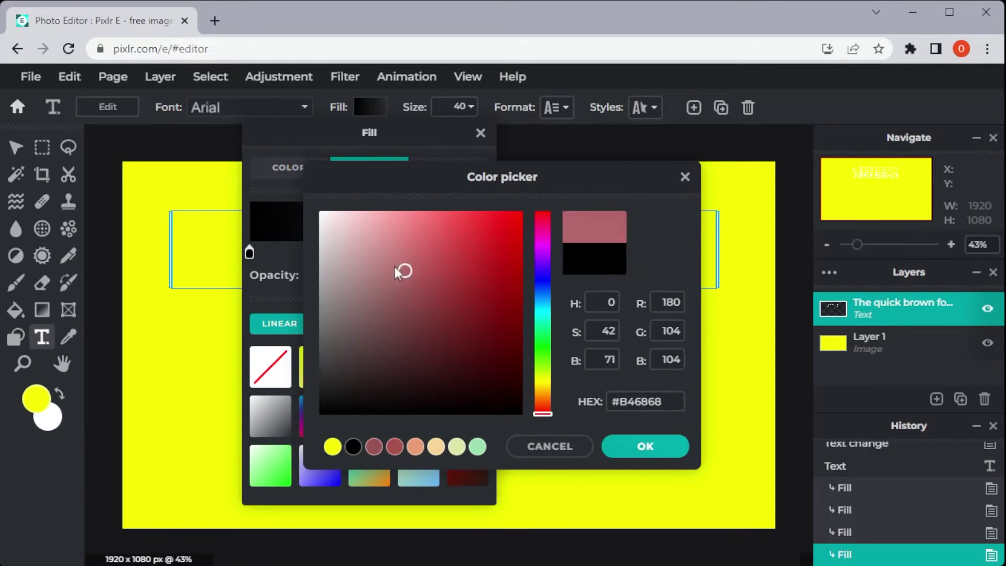
pyautogui.moveTo(405, 269); pyautogui.dragTo(320, 210)
pyautogui.click(621, 448)
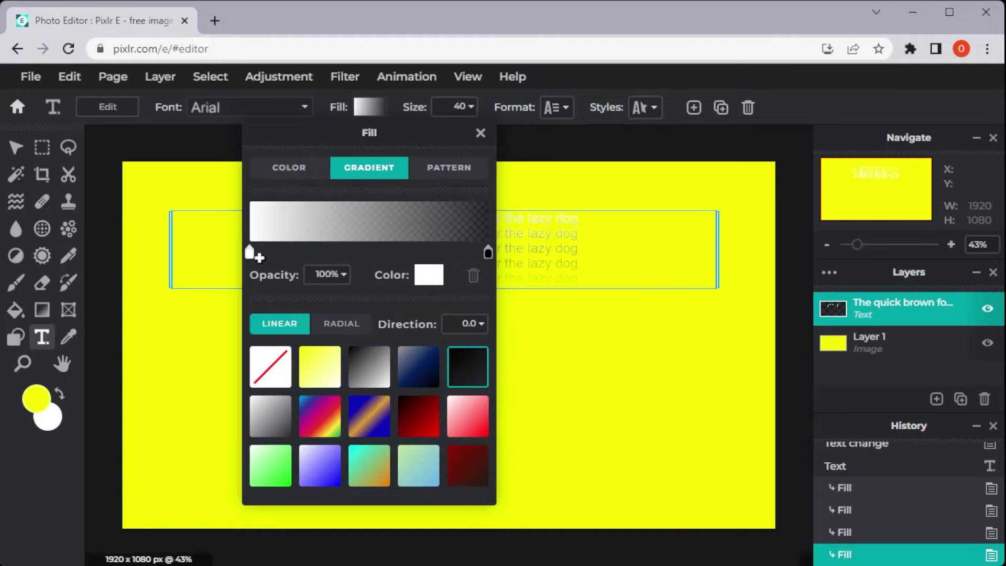
pyautogui.moveTo(250, 253); pyautogui.dragTo(376, 261)
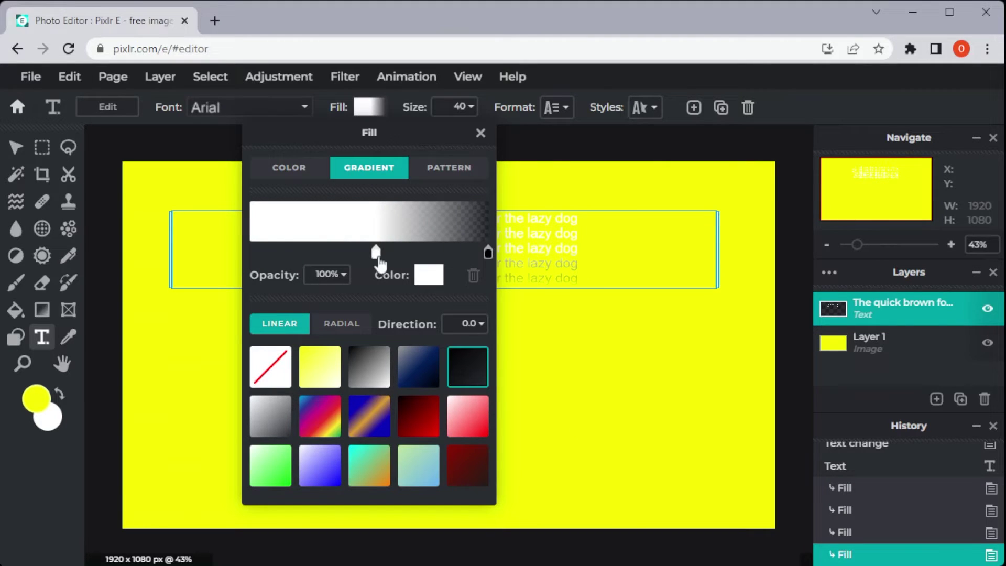
# Add two gradient stops, reposition them, and set the left stop black at about 41% opacity
pyautogui.click(339, 252)
pyautogui.moveTo(376, 260); pyautogui.dragTo(425, 260)
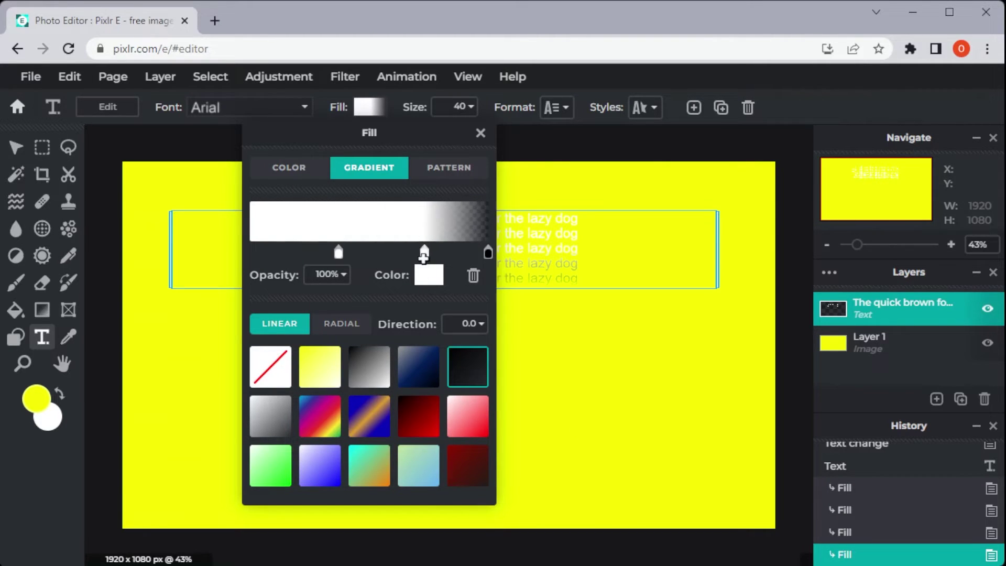
pyautogui.click(380, 252)
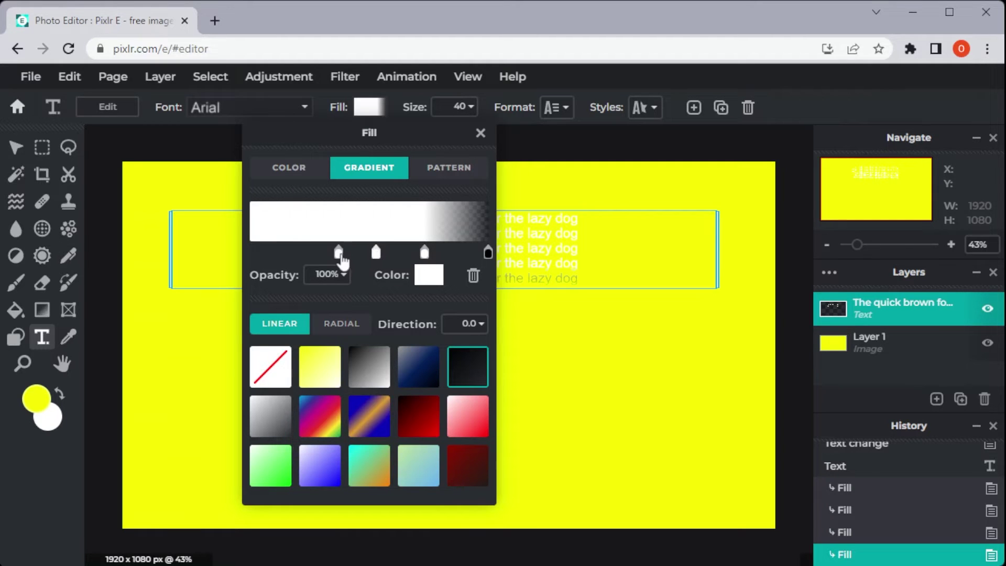
pyautogui.moveTo(338, 253); pyautogui.dragTo(269, 253)
pyautogui.click(429, 275)
pyautogui.moveTo(401, 291); pyautogui.dragTo(286, 450)
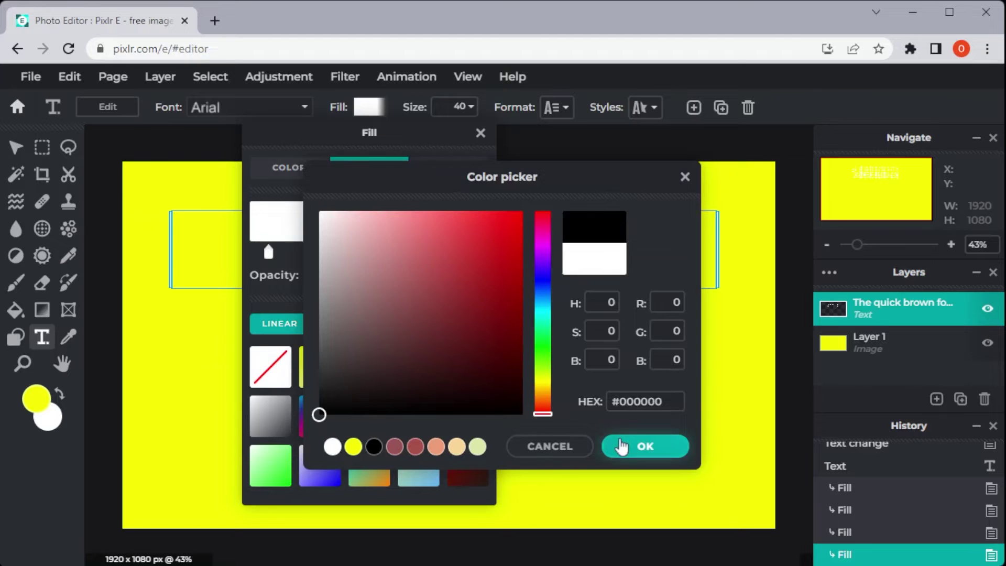
pyautogui.click(622, 447)
pyautogui.click(330, 279)
pyautogui.moveTo(345, 304)
pyautogui.mouseDown()
pyautogui.moveTo(259, 303)
pyautogui.moveTo(307, 309)
pyautogui.mouseUp()
# Fill the text with the starburst pattern, recoloured black and white
pyautogui.click(449, 167)
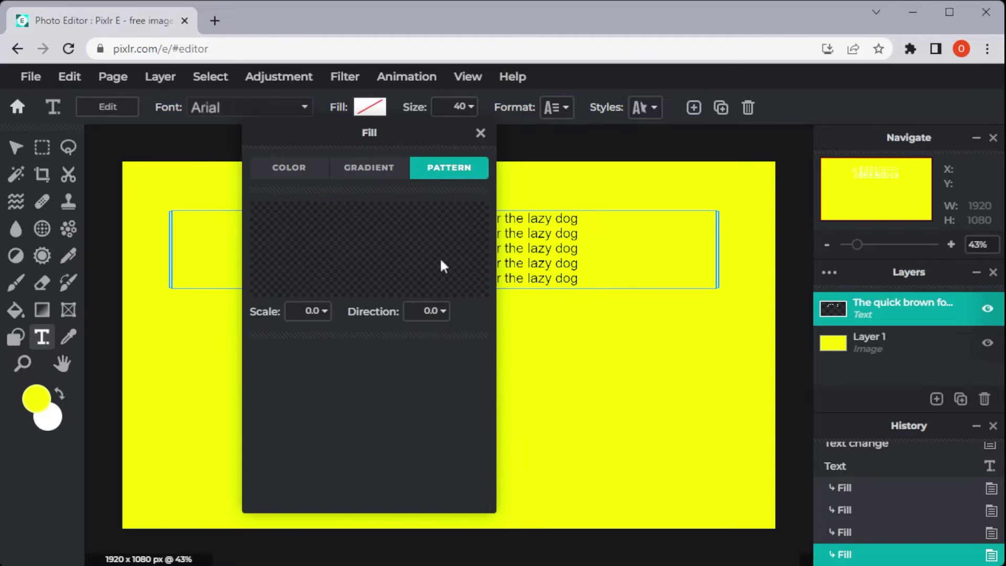
pyautogui.scroll(-1, 389, 386)
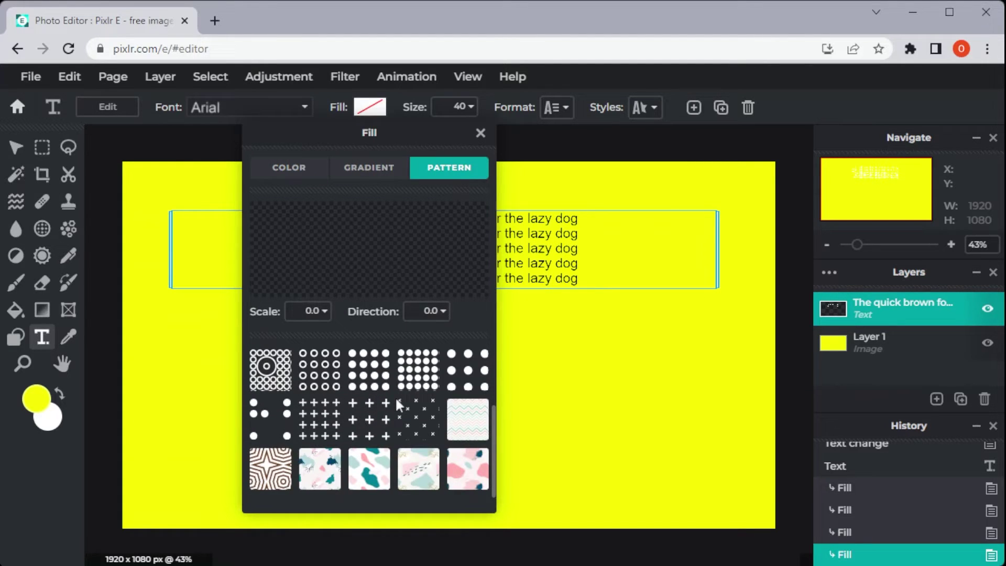
pyautogui.click(275, 468)
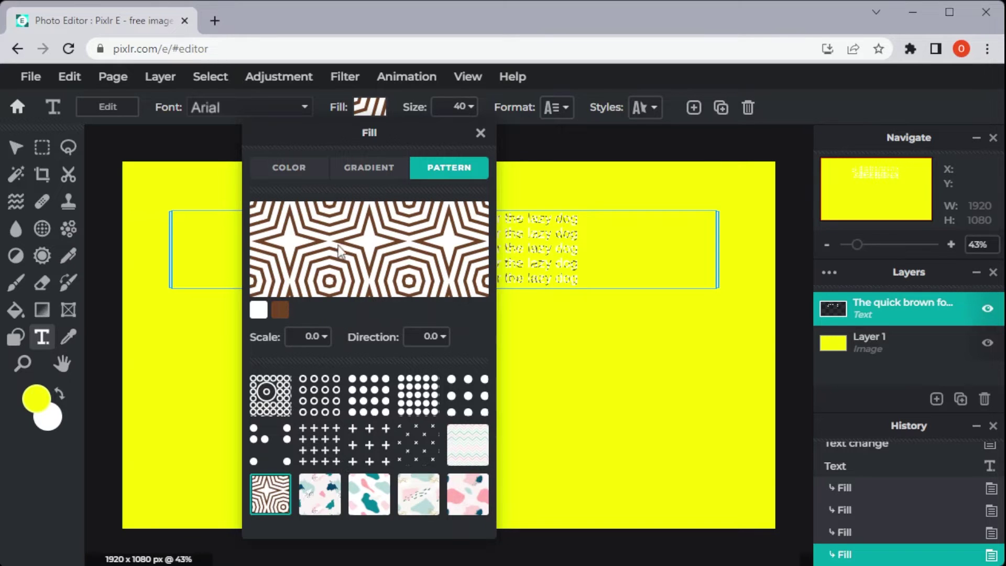
pyautogui.click(268, 309)
pyautogui.click(319, 445)
pyautogui.click(642, 450)
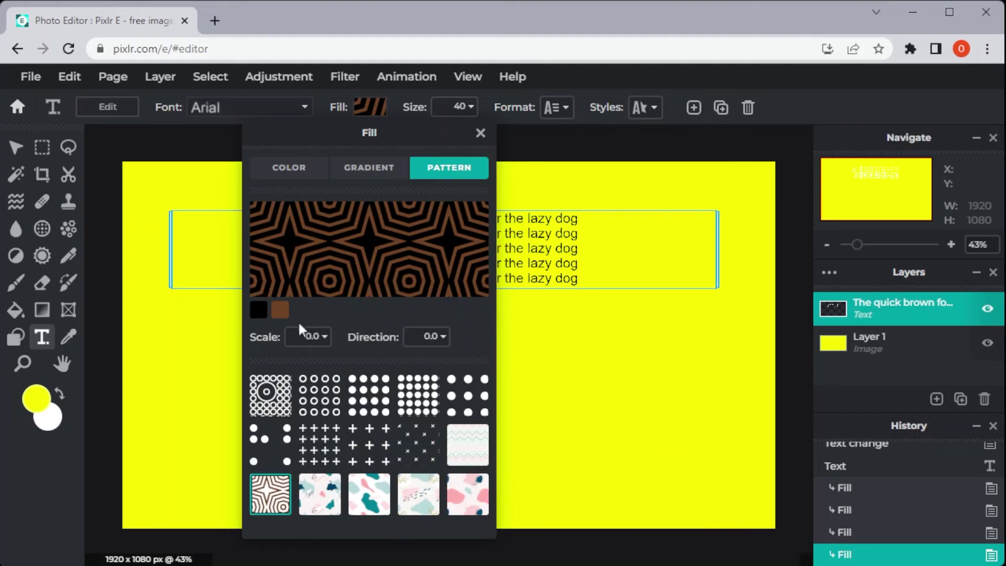
pyautogui.click(279, 309)
pyautogui.click(319, 207)
pyautogui.click(644, 445)
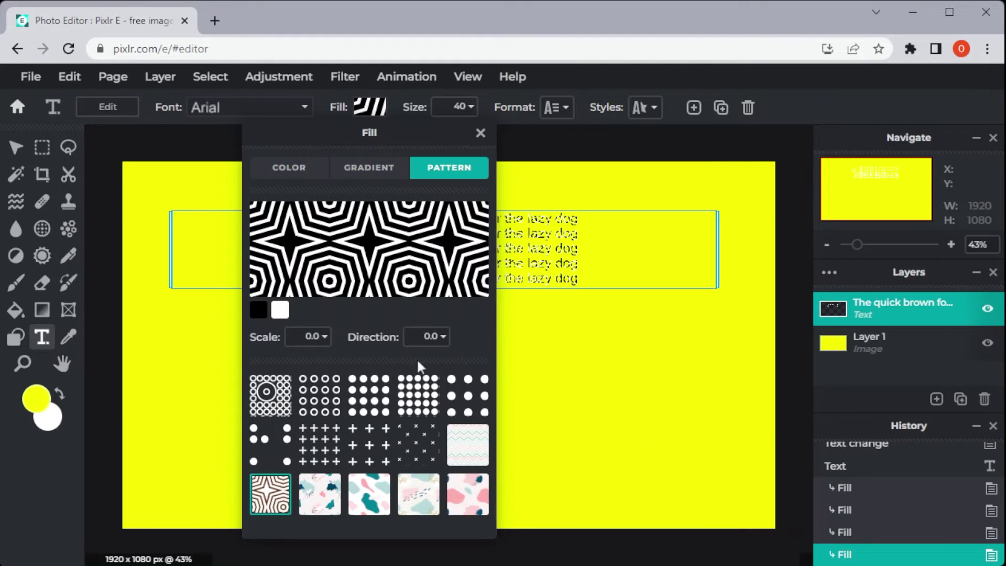
pyautogui.scroll(3, 270, 393)
# Set the text fill to None and enlarge the text to size 68
pyautogui.click(270, 393)
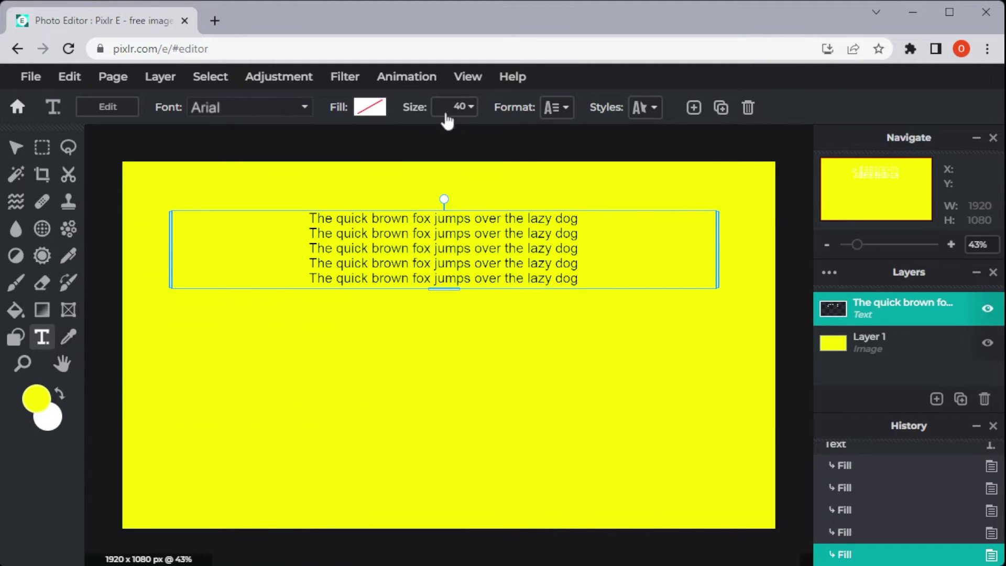
pyautogui.click(453, 107)
pyautogui.moveTo(347, 135)
pyautogui.mouseDown()
pyautogui.moveTo(370, 135)
pyautogui.moveTo(365, 142)
pyautogui.mouseUp()
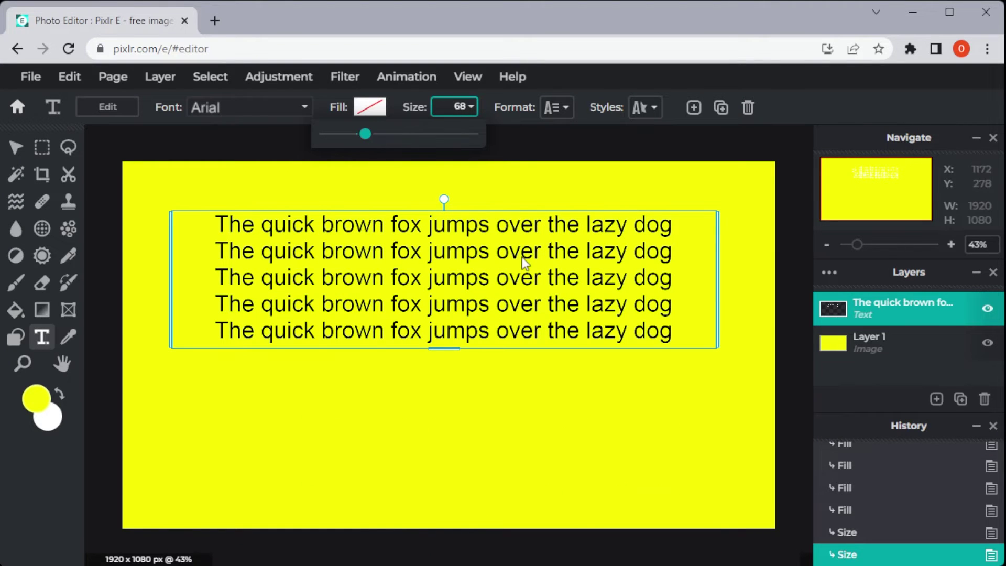
# Set line spacing to 58 and letter spacing to 15, and make the text bold
pyautogui.click(557, 108)
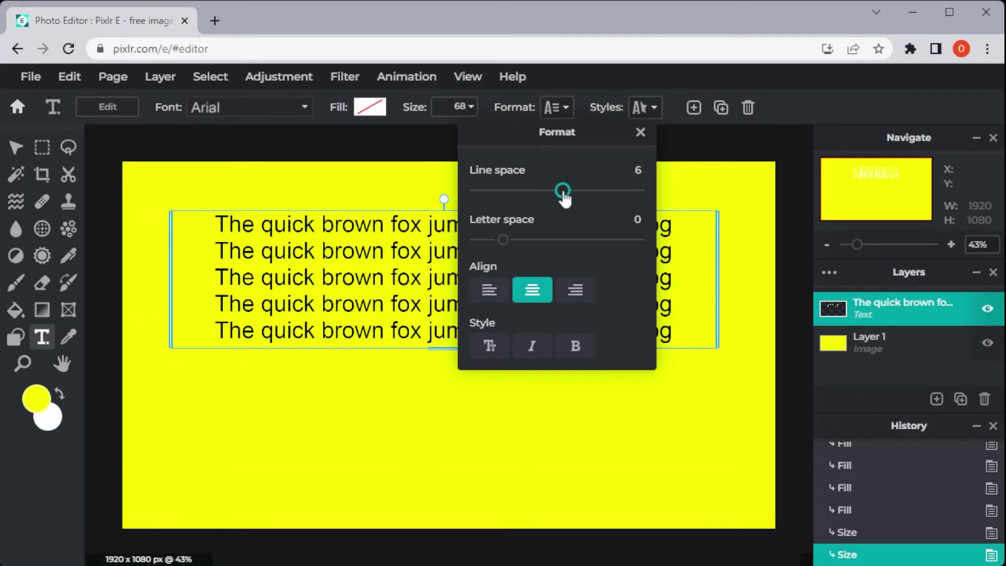
pyautogui.moveTo(557, 192); pyautogui.dragTo(605, 191)
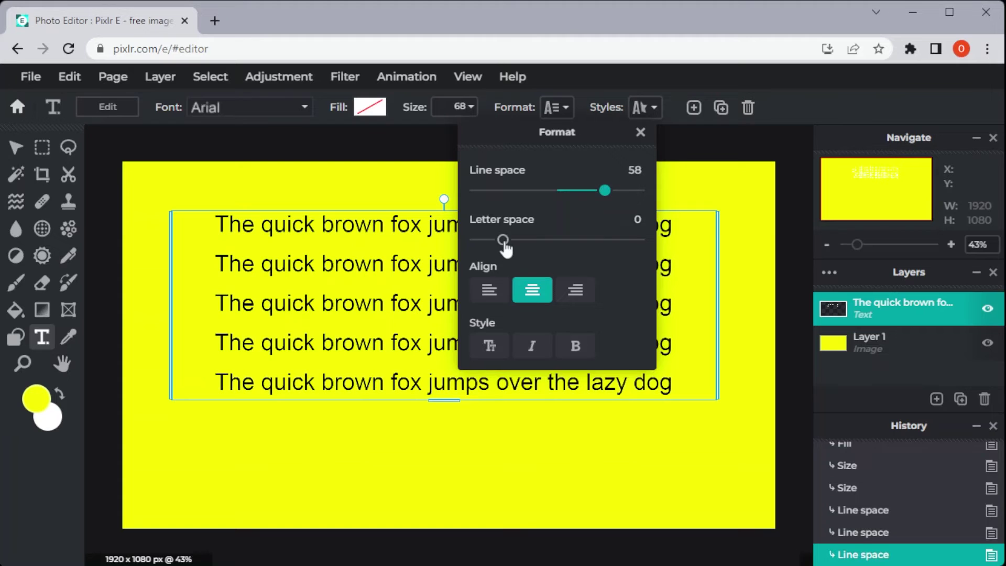
pyautogui.moveTo(504, 242); pyautogui.dragTo(524, 244)
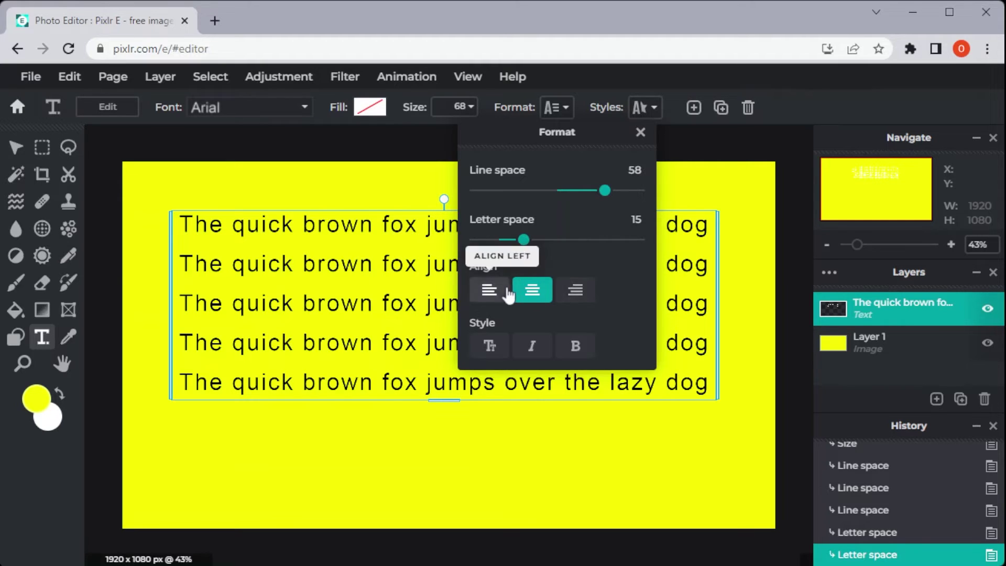
pyautogui.click(578, 351)
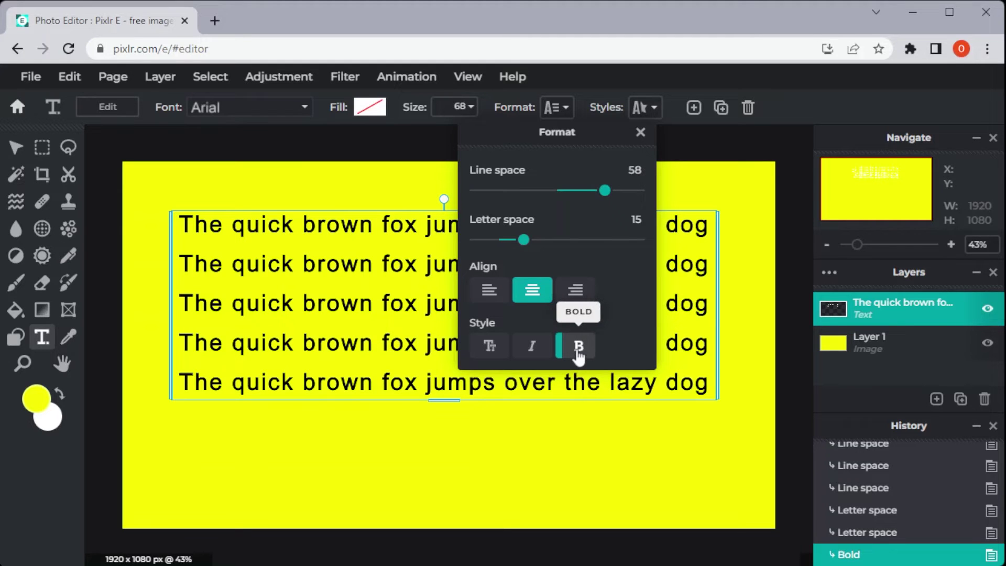
# Turn on curved text and try the circle shape and a stronger arc
pyautogui.click(640, 111)
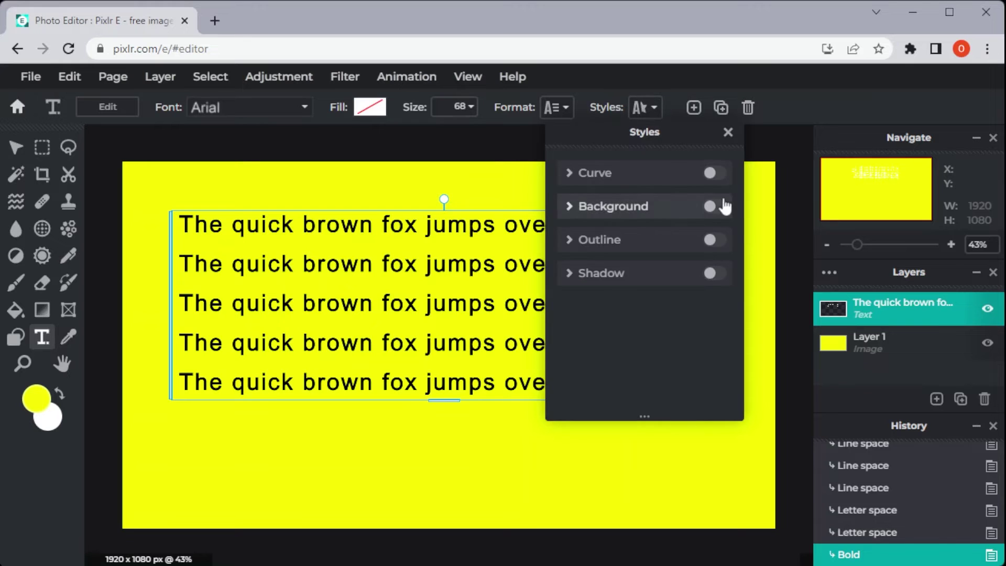
pyautogui.click(586, 173)
pyautogui.click(645, 212)
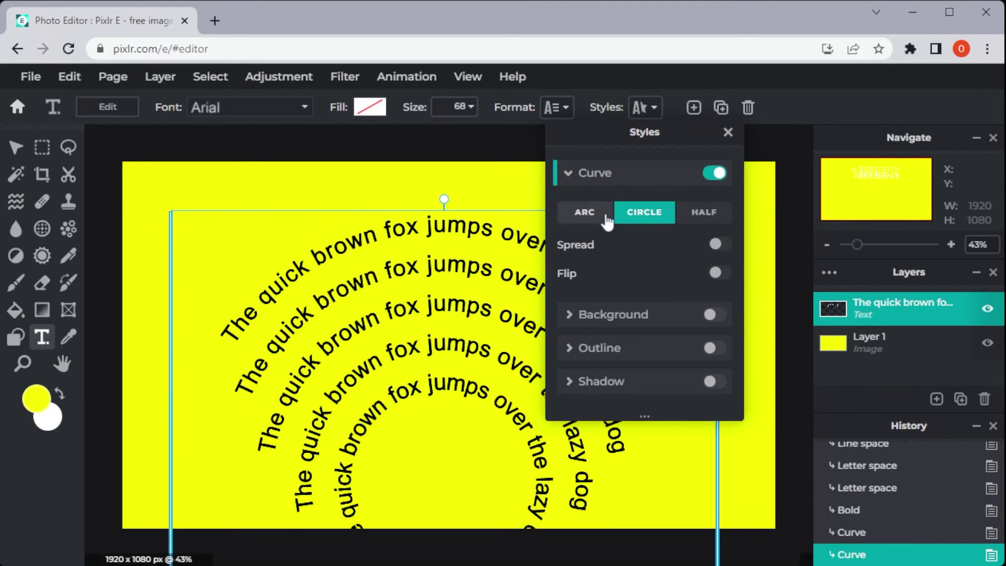
pyautogui.click(602, 213)
pyautogui.moveTo(645, 272); pyautogui.dragTo(690, 271)
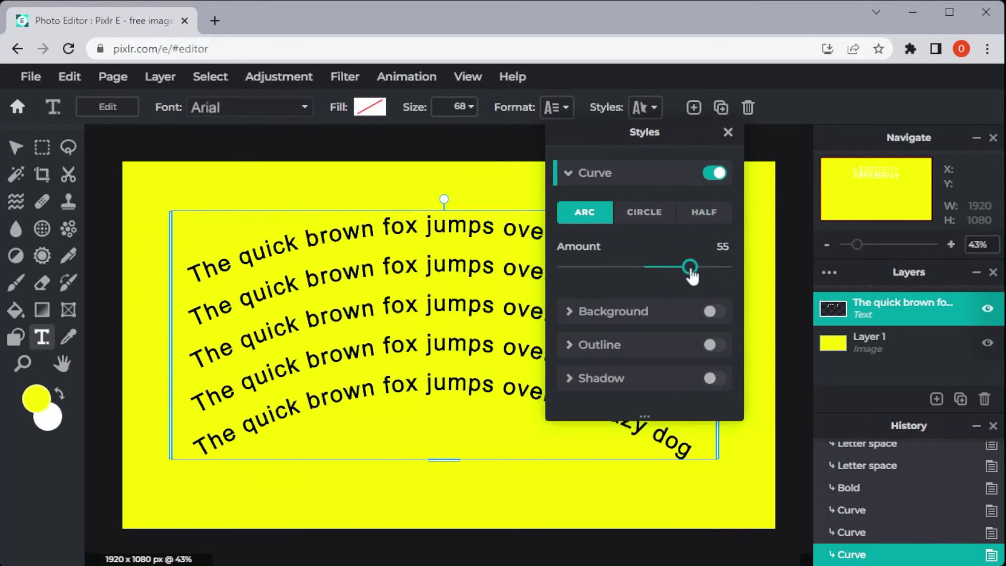
pyautogui.click(644, 215)
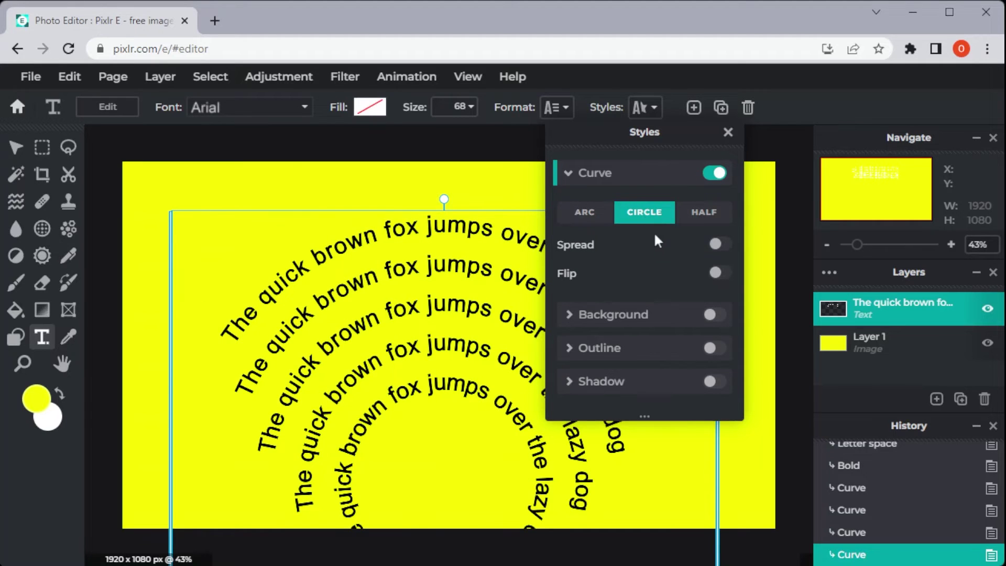
# Try Spread and Flip in circle and half modes, then switch the curve off
pyautogui.click(717, 245)
pyautogui.click(718, 276)
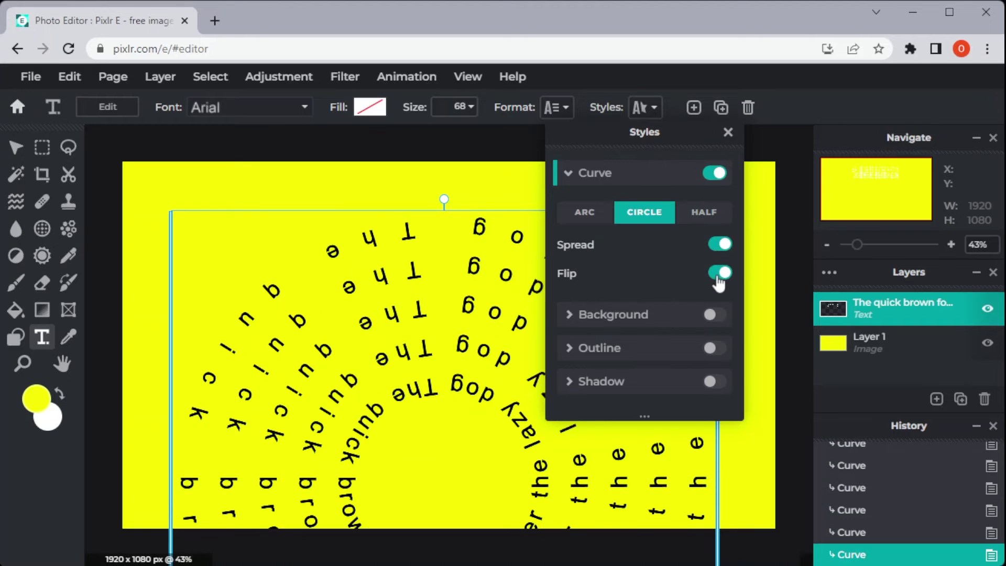
pyautogui.click(718, 276)
pyautogui.click(717, 245)
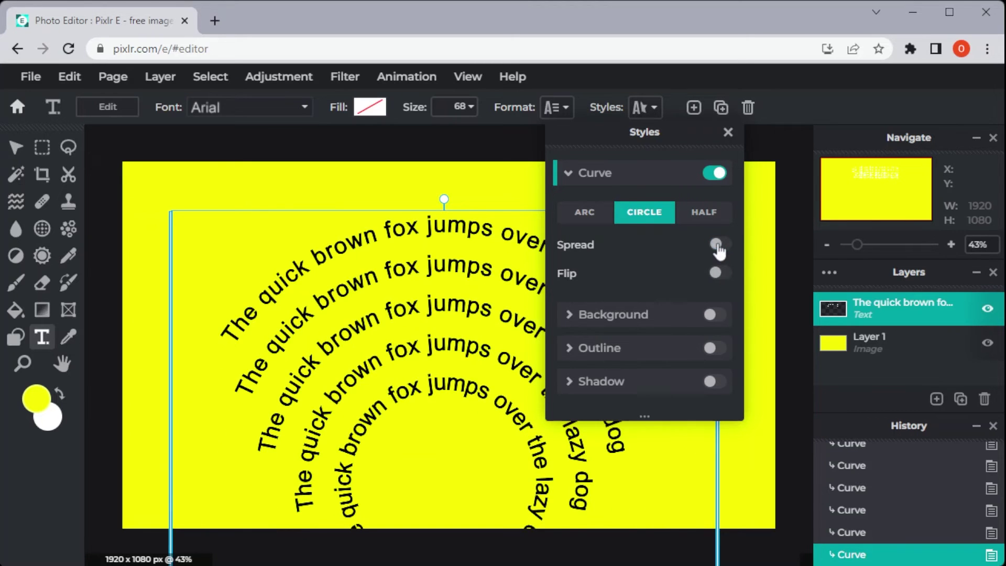
pyautogui.click(704, 212)
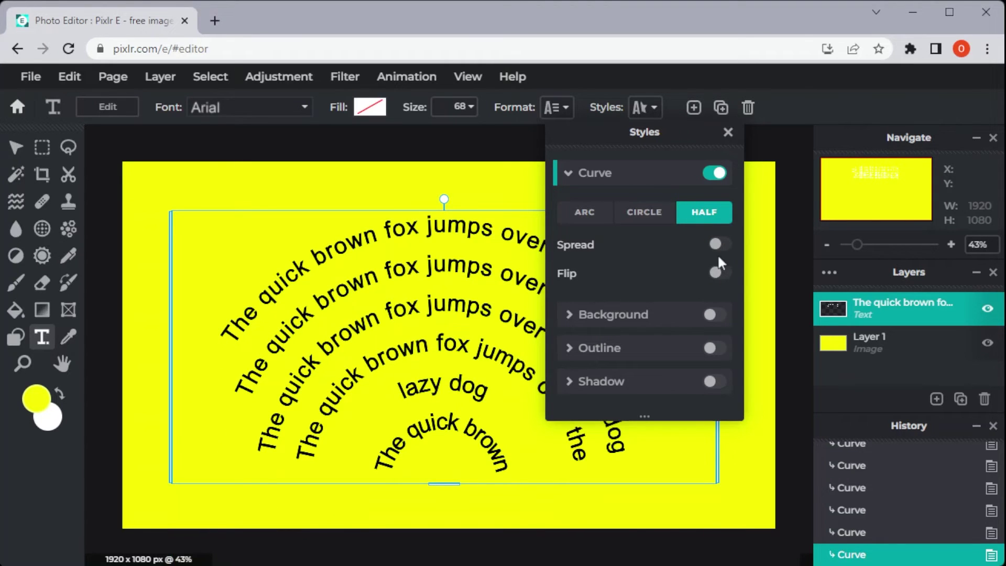
pyautogui.click(719, 246)
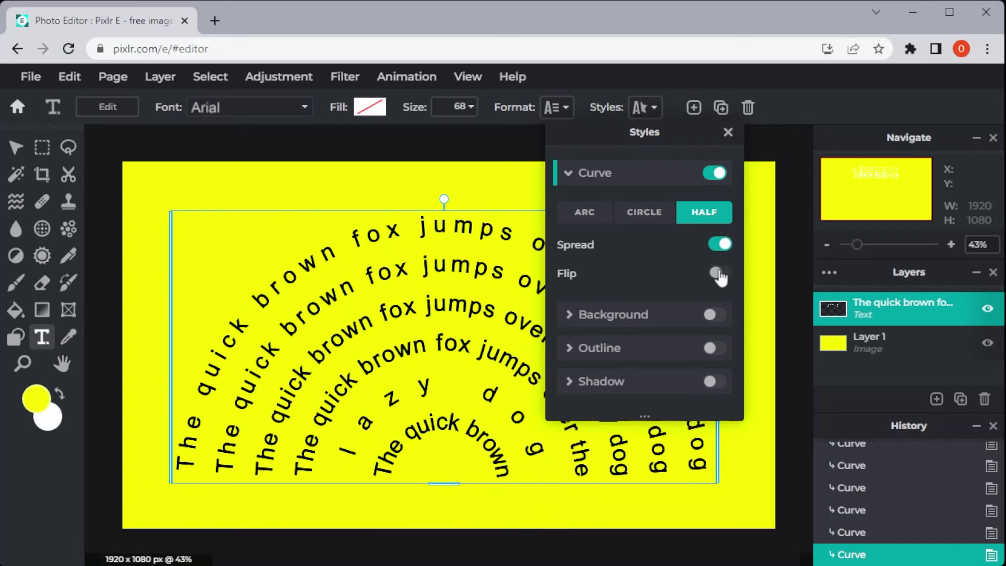
pyautogui.click(718, 275)
pyautogui.click(608, 220)
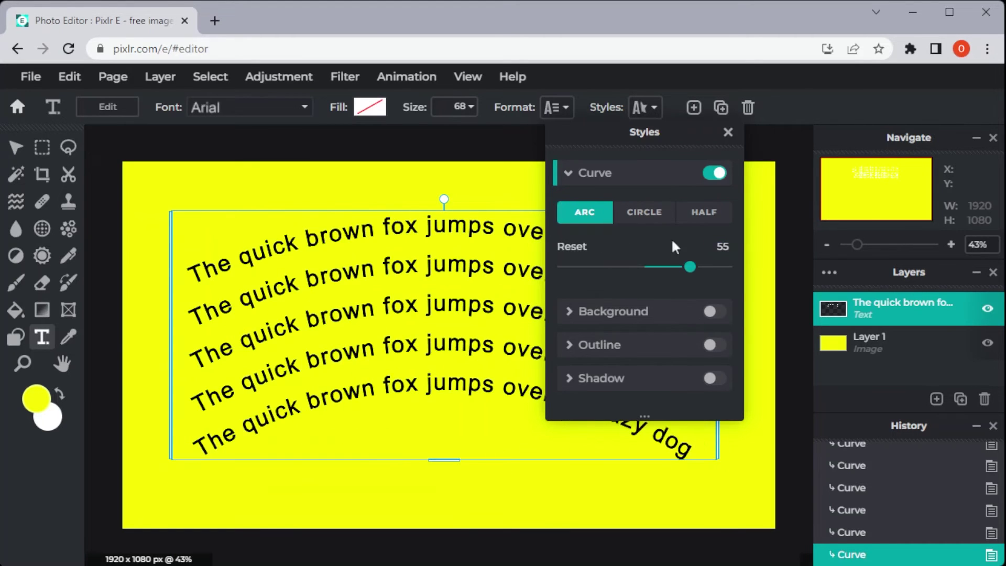
pyautogui.click(716, 173)
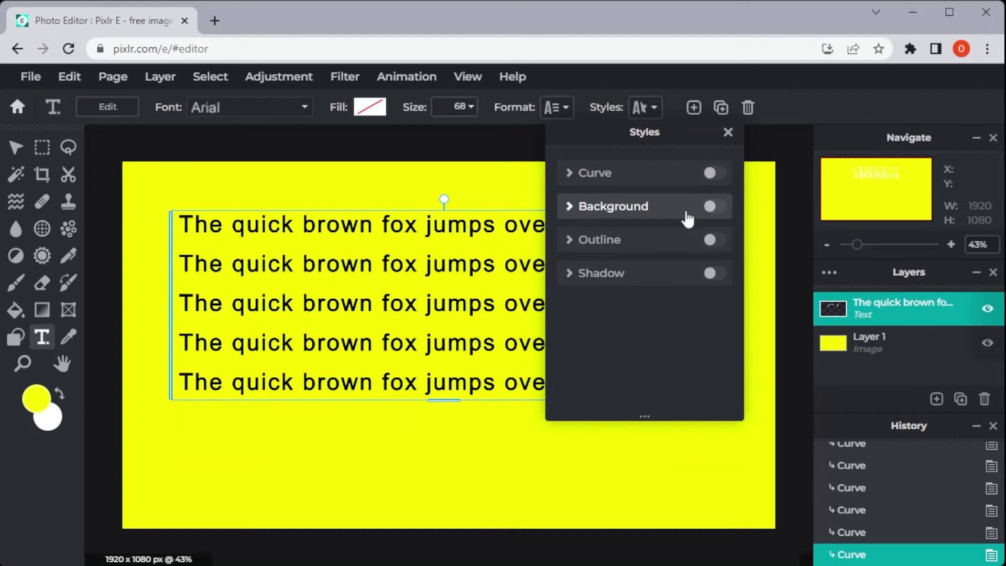
pyautogui.click(571, 207)
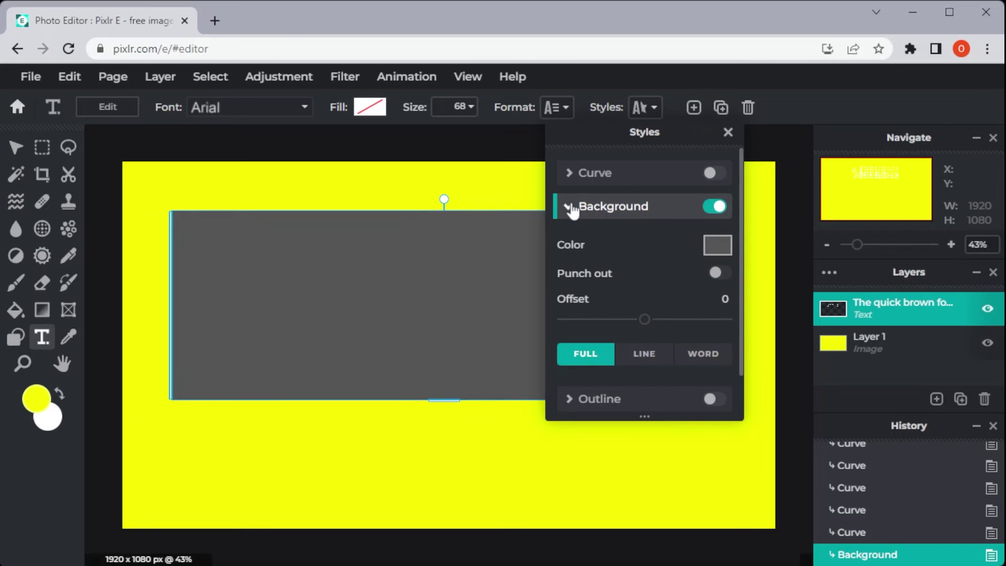
pyautogui.click(716, 244)
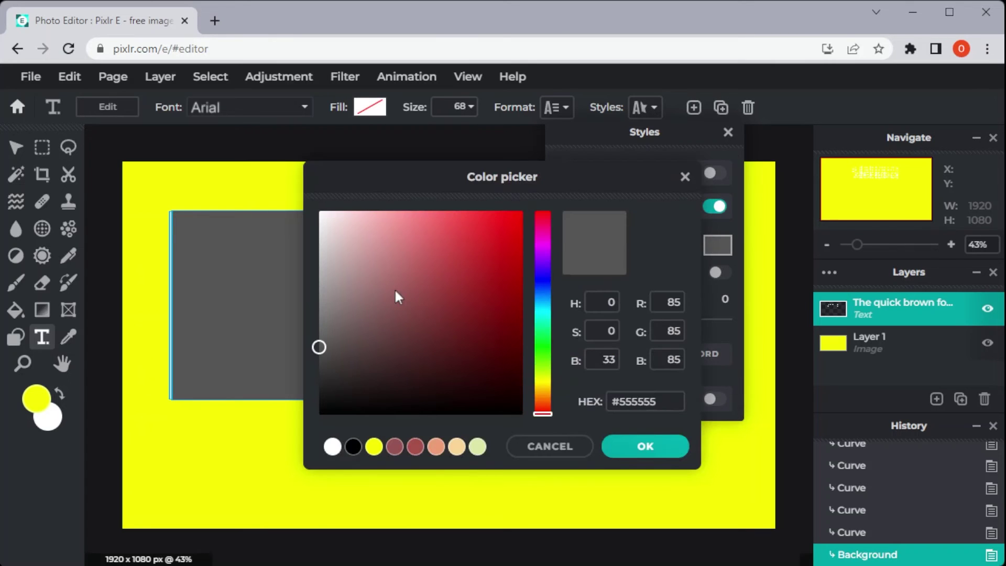
pyautogui.moveTo(395, 296); pyautogui.dragTo(319, 213)
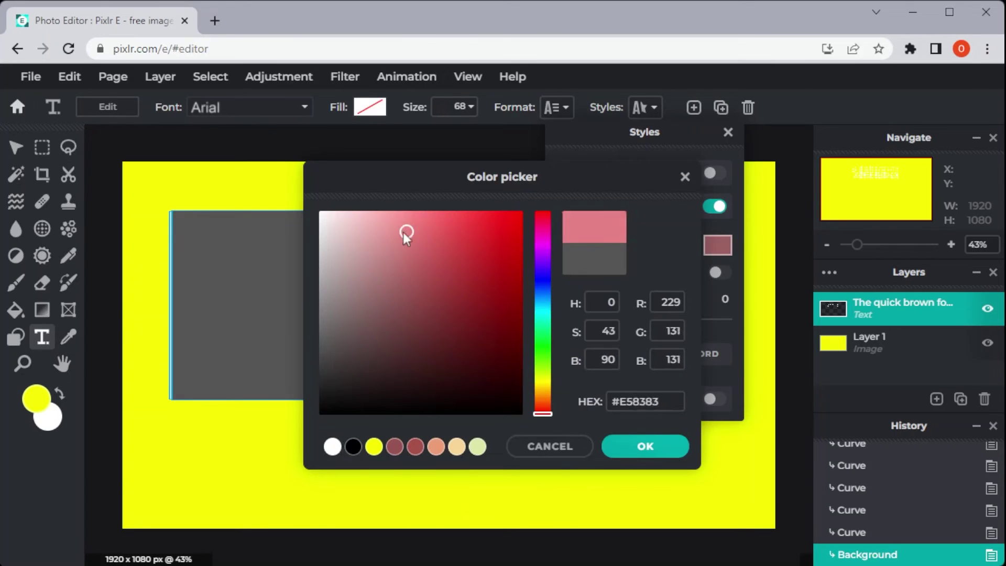
pyautogui.click(661, 447)
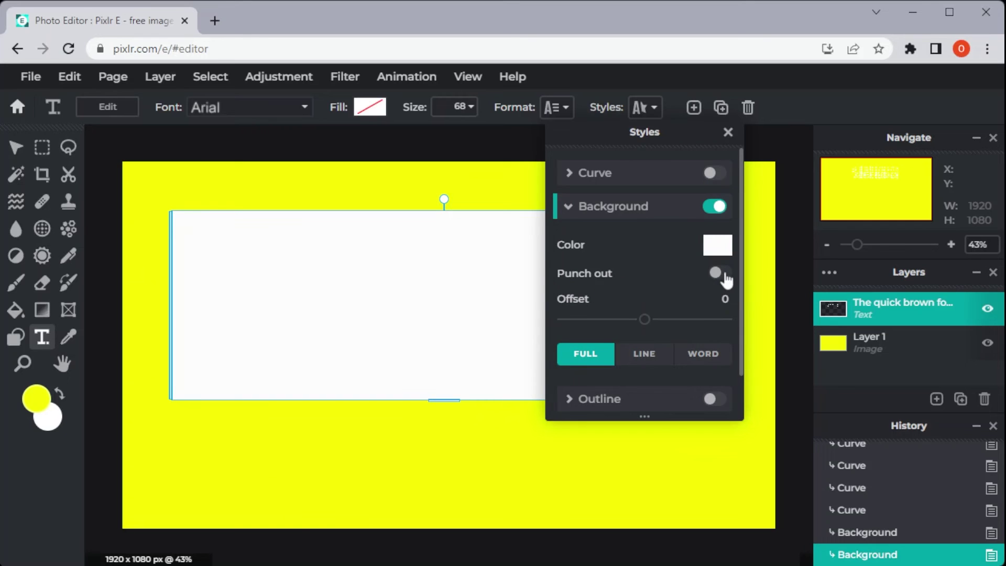
pyautogui.click(715, 206)
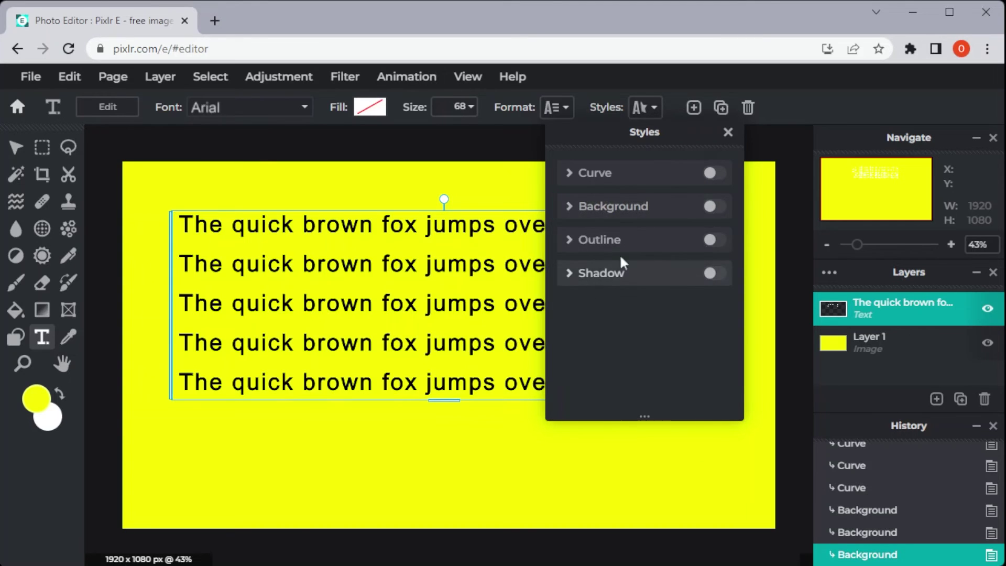
pyautogui.click(573, 244)
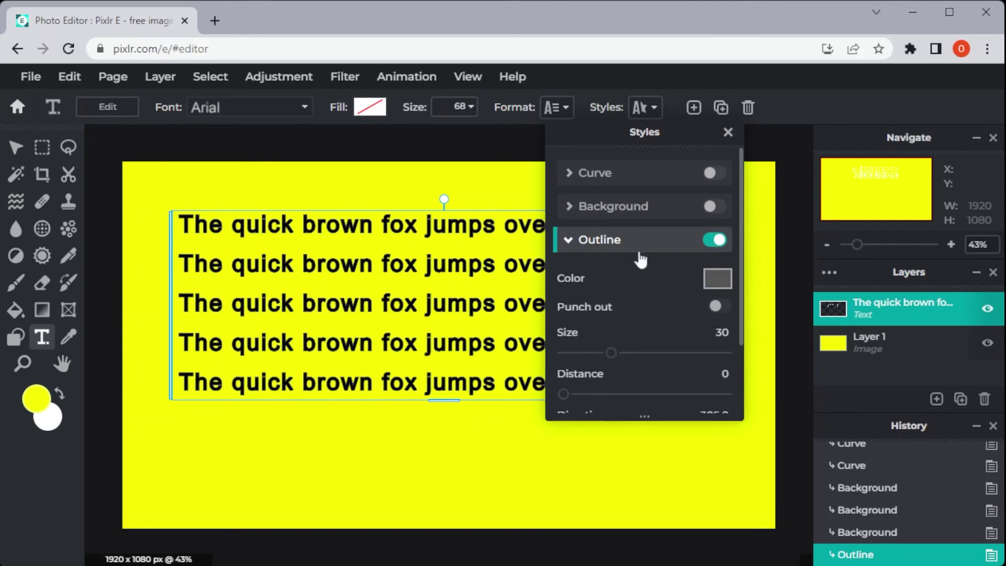
pyautogui.click(716, 279)
pyautogui.moveTo(440, 325); pyautogui.dragTo(563, 225)
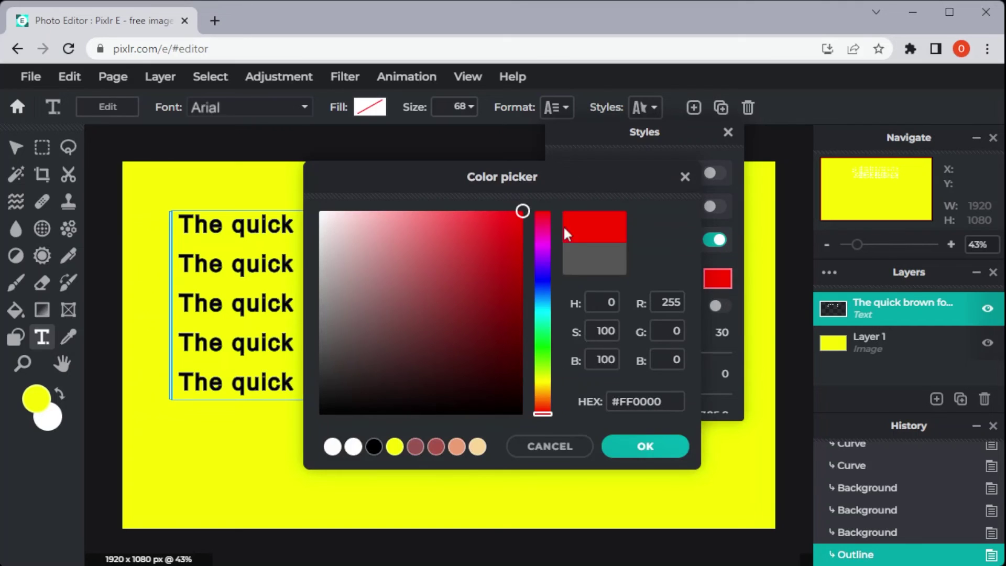
pyautogui.click(663, 446)
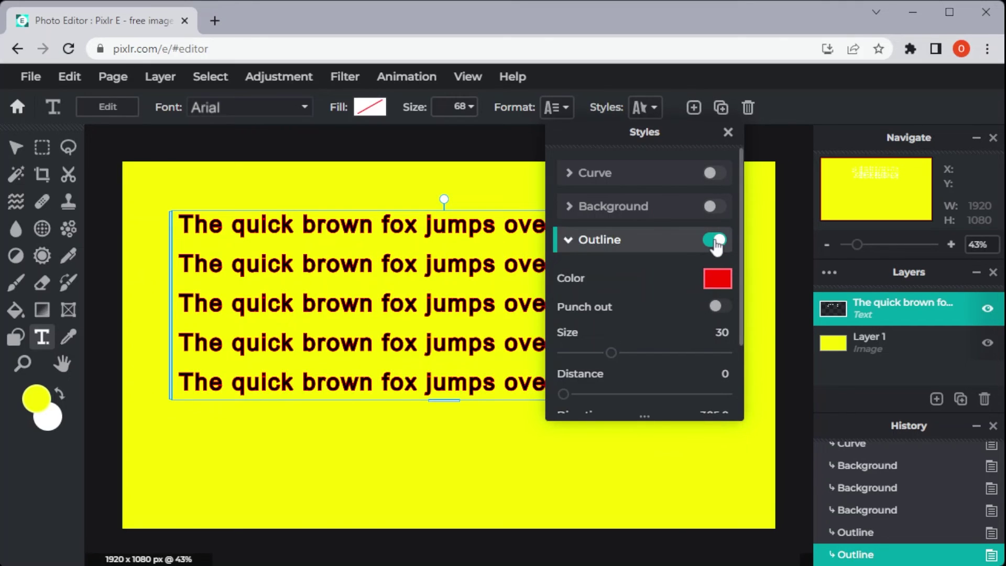
pyautogui.click(717, 278)
pyautogui.moveTo(354, 235); pyautogui.dragTo(218, 147)
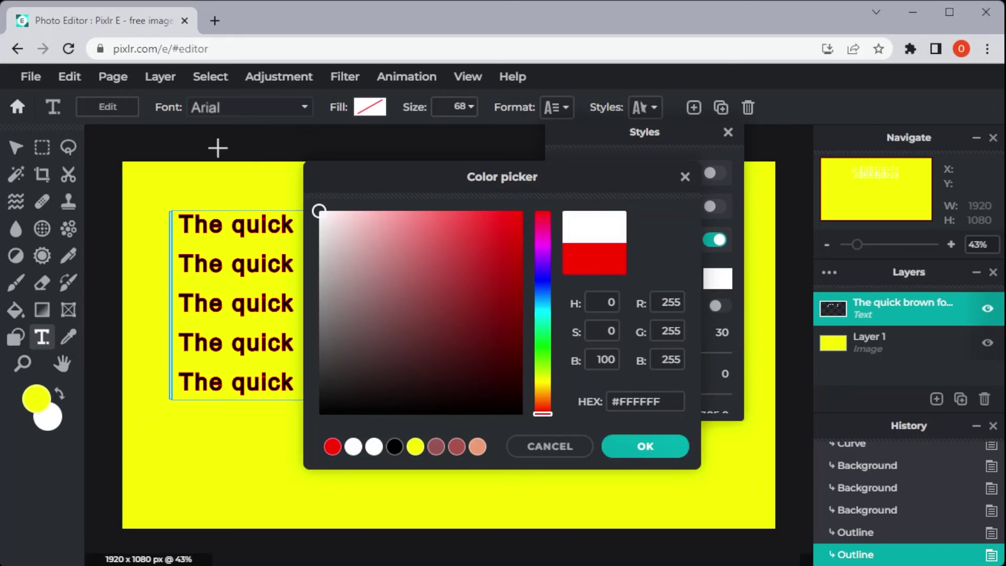
pyautogui.click(673, 450)
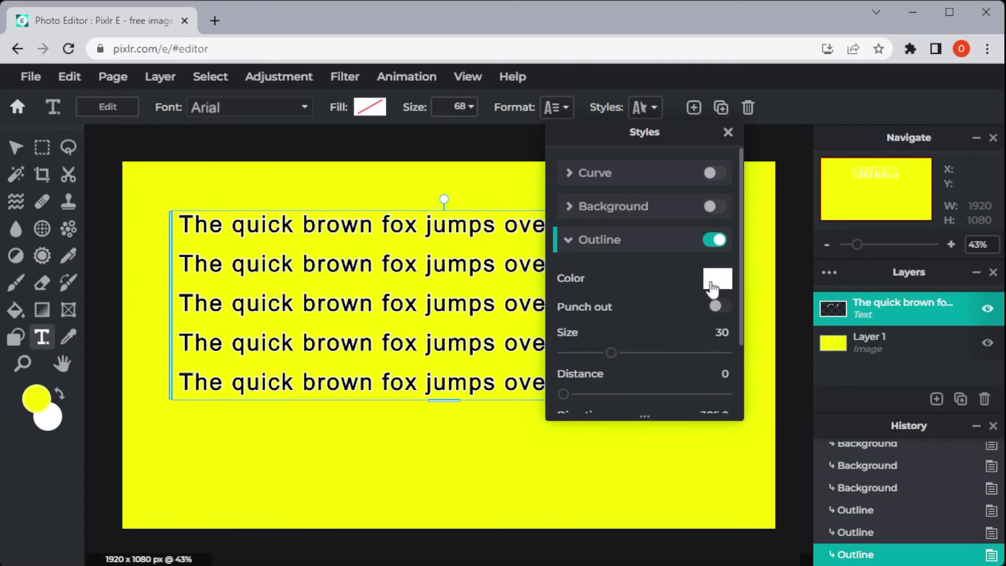
pyautogui.click(715, 240)
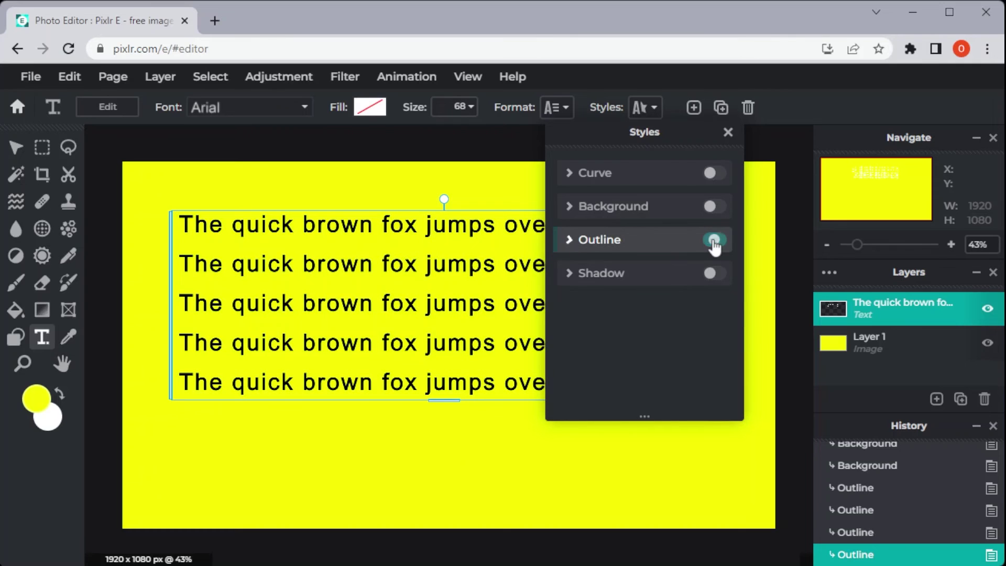
pyautogui.click(679, 279)
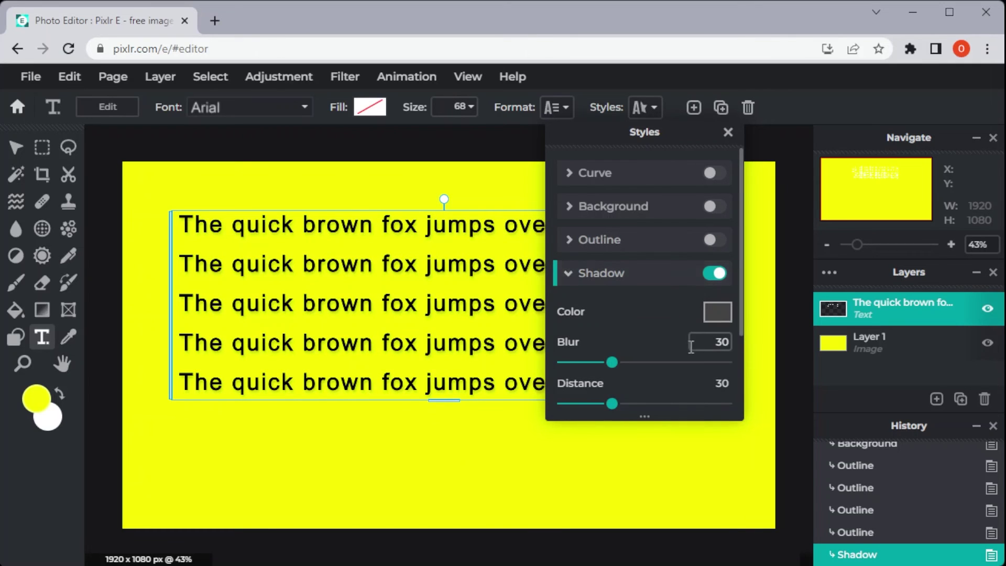
# Make the text shadow colour black and soften its blur to 27
pyautogui.click(717, 315)
pyautogui.moveTo(454, 291); pyautogui.dragTo(252, 428)
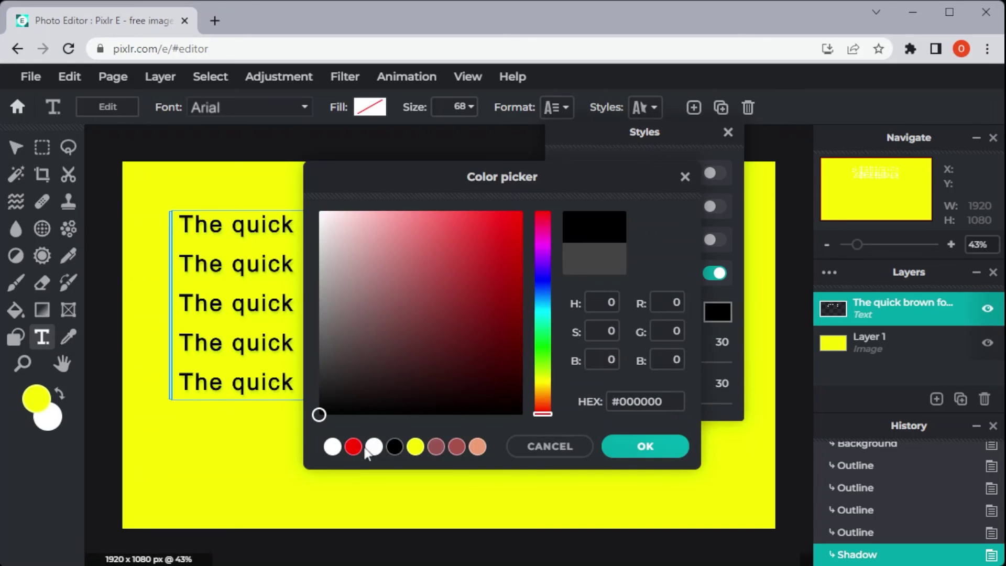
pyautogui.click(649, 454)
pyautogui.moveTo(610, 362)
pyautogui.mouseDown()
pyautogui.moveTo(612, 376)
pyautogui.moveTo(653, 404)
pyautogui.mouseUp()
pyautogui.scroll(-2, 643, 377)
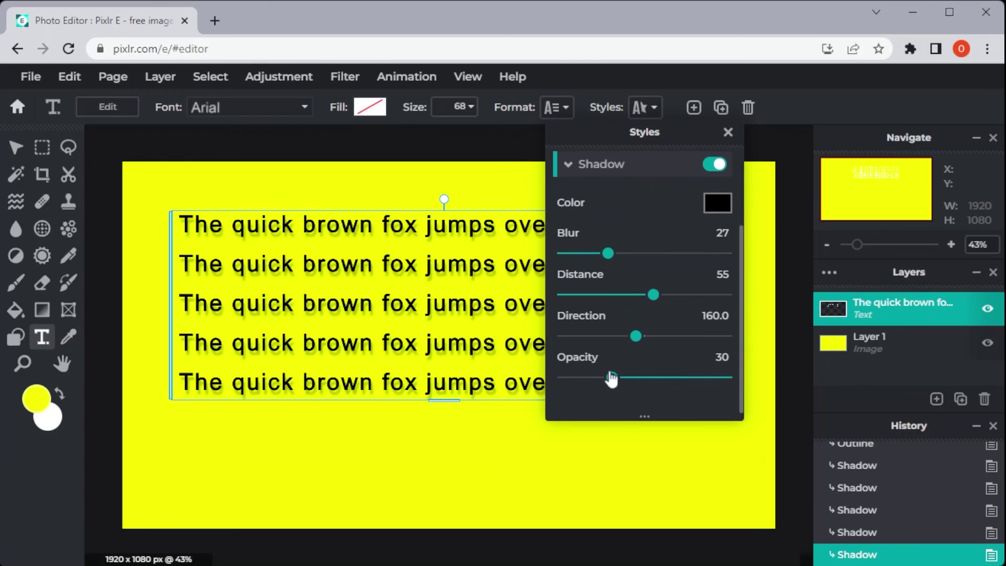
pyautogui.moveTo(610, 378)
pyautogui.mouseDown()
pyautogui.moveTo(664, 377)
pyautogui.moveTo(635, 378)
pyautogui.mouseUp()
# Close the style options, drag the text block lower, and deselect it
pyautogui.click(711, 451)
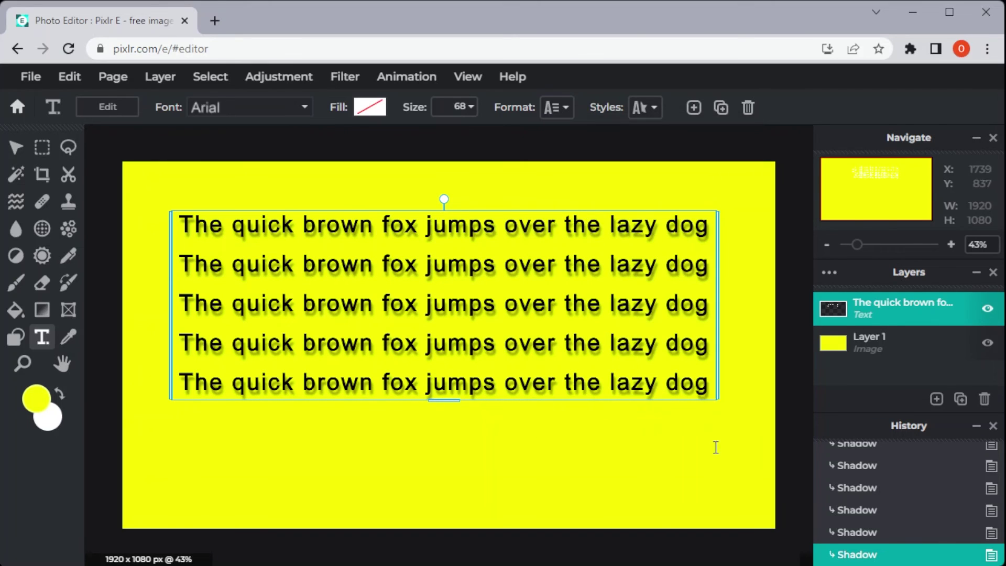
pyautogui.click(784, 388)
pyautogui.moveTo(454, 300); pyautogui.dragTo(459, 340)
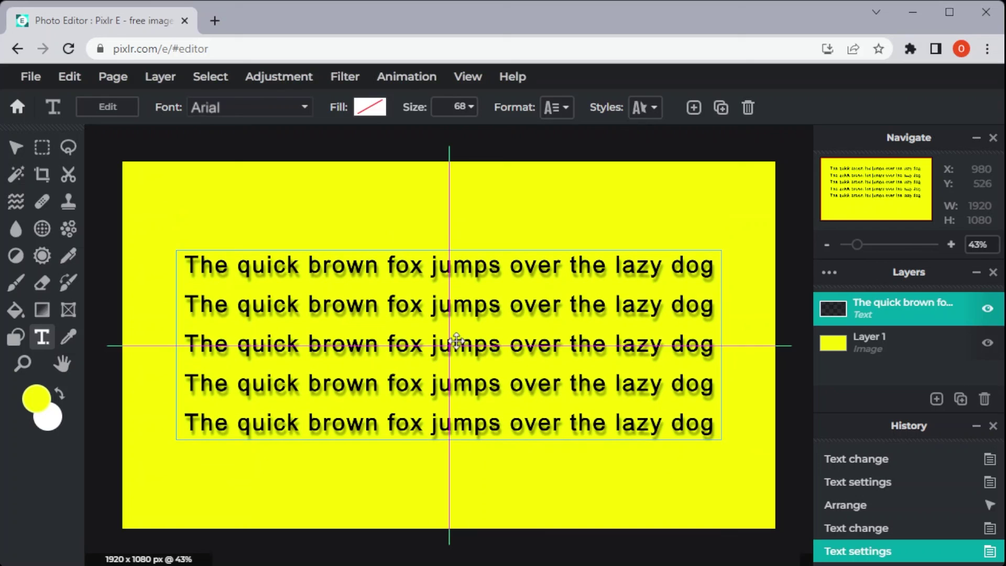
pyautogui.click(786, 369)
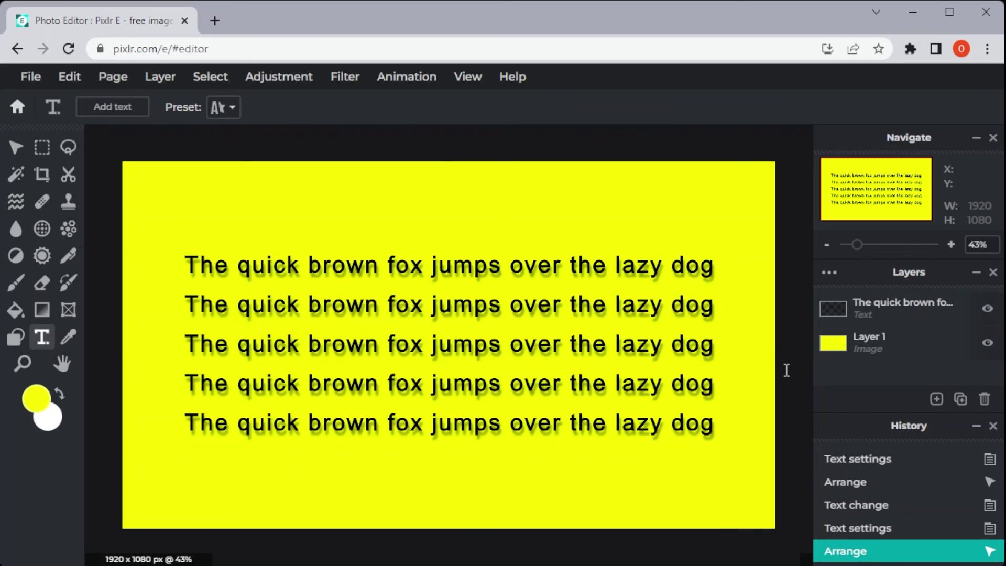